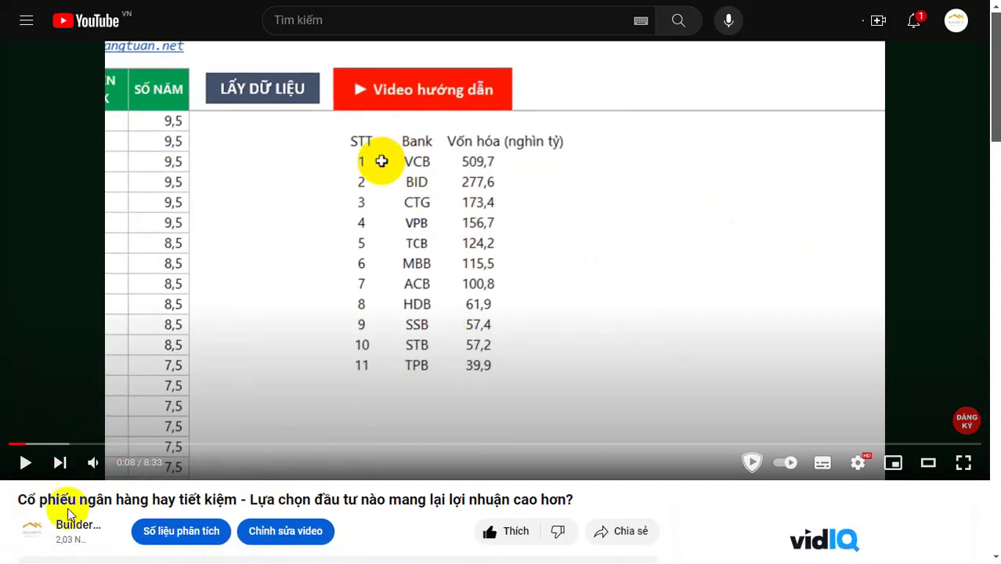
Step: Select parts of the bank-stocks versus savings video title on YouTube, then clear the selection
left_click_drag(30, 500, 210, 500)
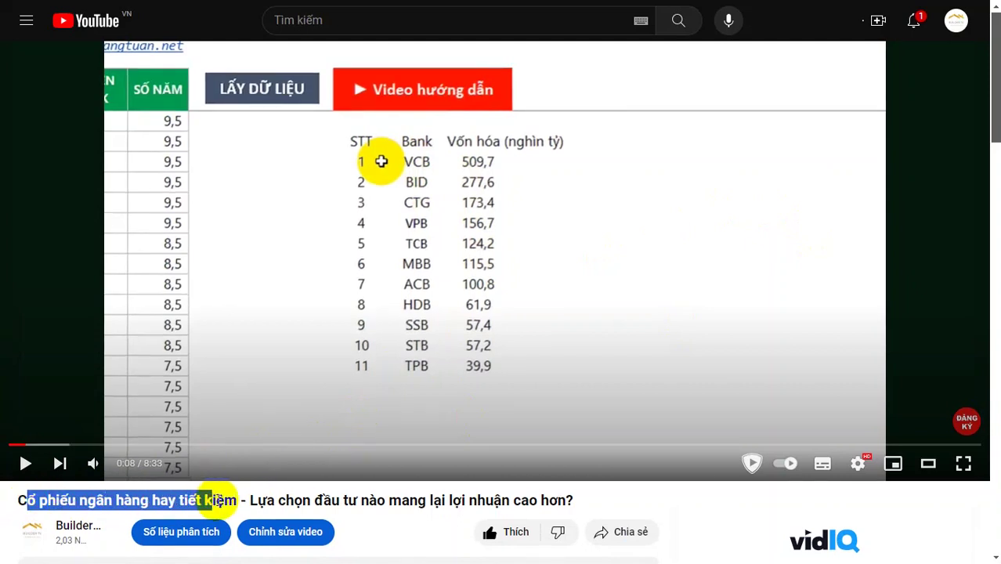
left_click(269, 500)
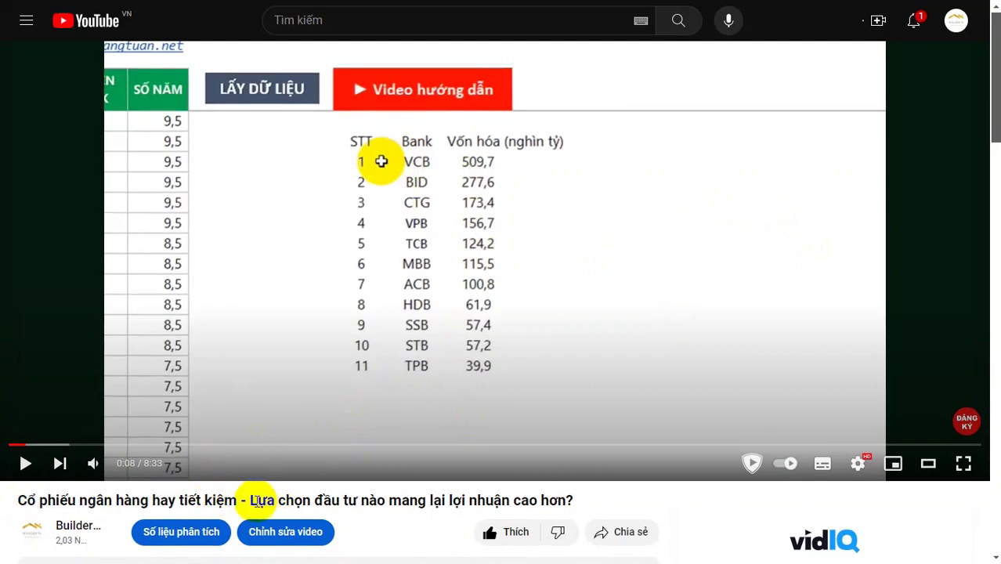
left_click_drag(261, 501, 586, 499)
left_click(477, 496)
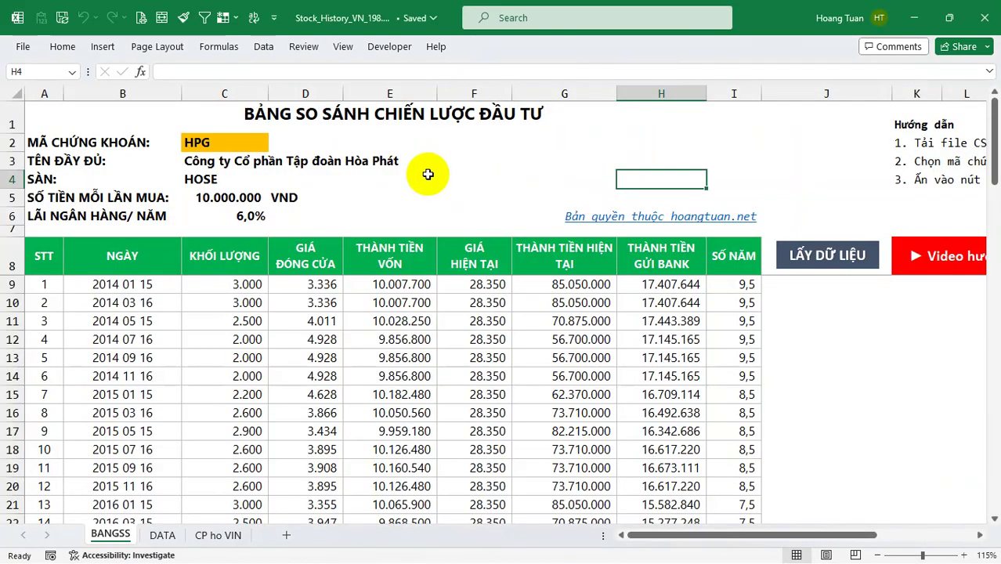
left_click(449, 174)
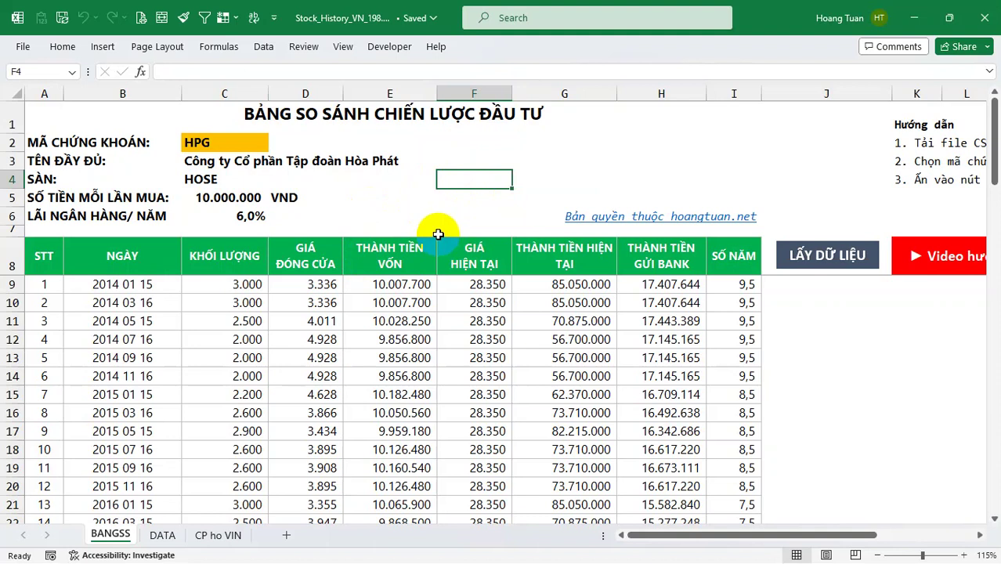
left_click(469, 203)
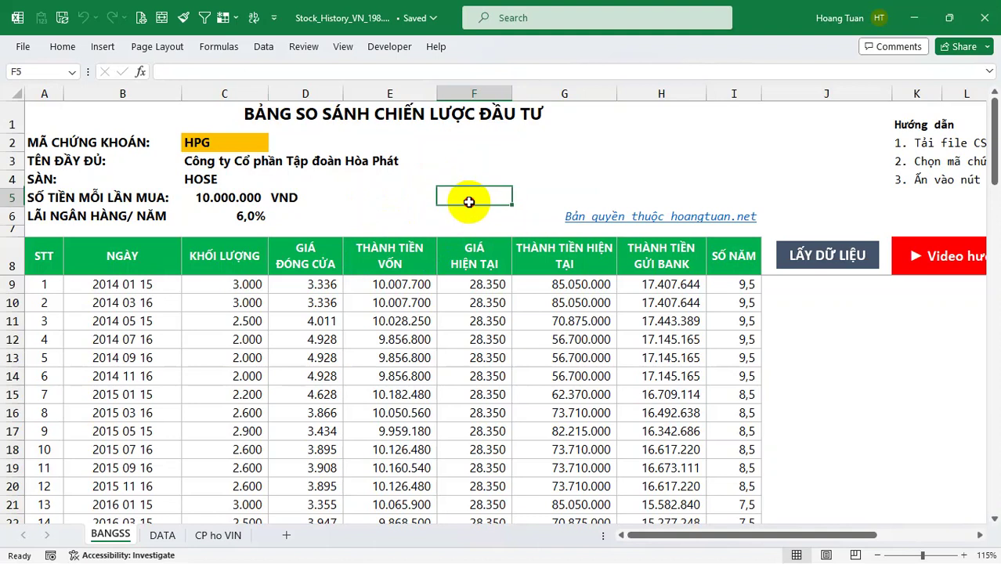
left_click(463, 163)
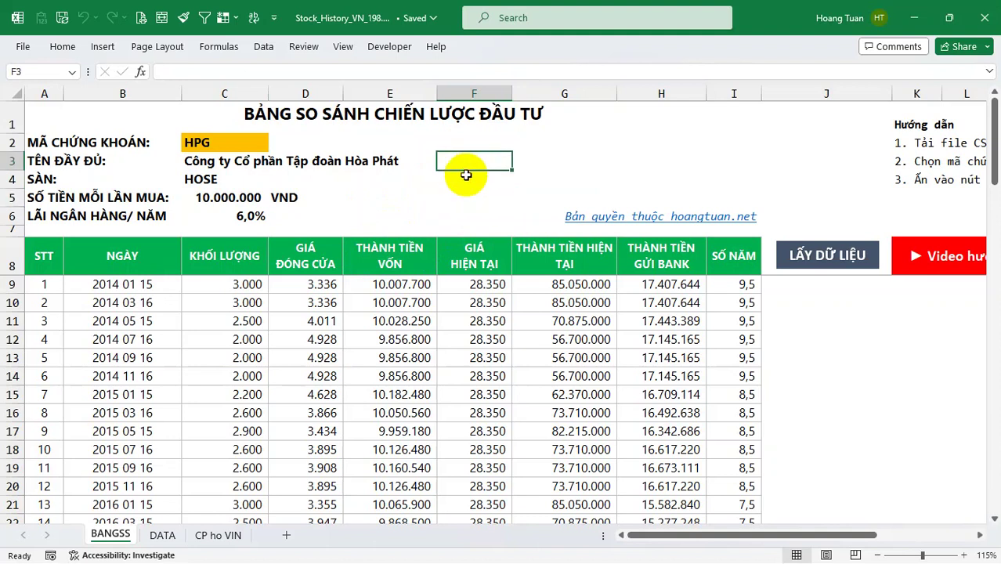
Step: Open the 'CP ho VIN' sheet and check VIC's listing date of 19/09/2007
left_click(218, 539)
left_click(274, 344)
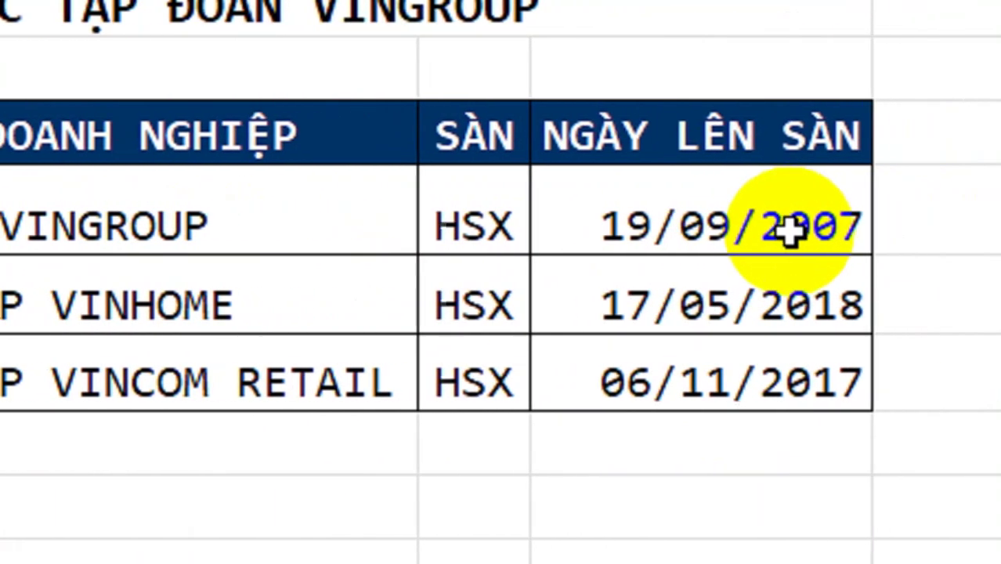
left_click(755, 221)
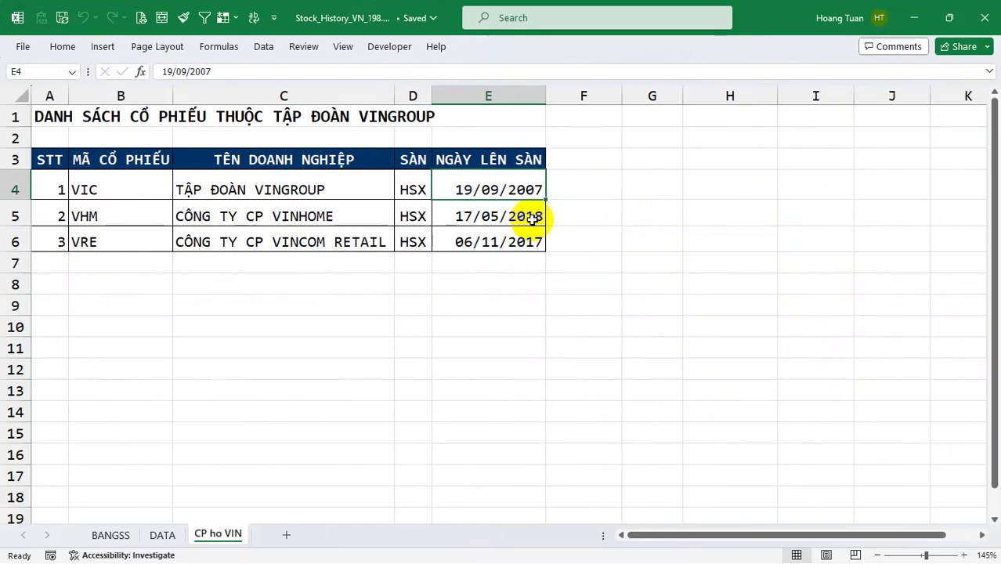
left_click(577, 216)
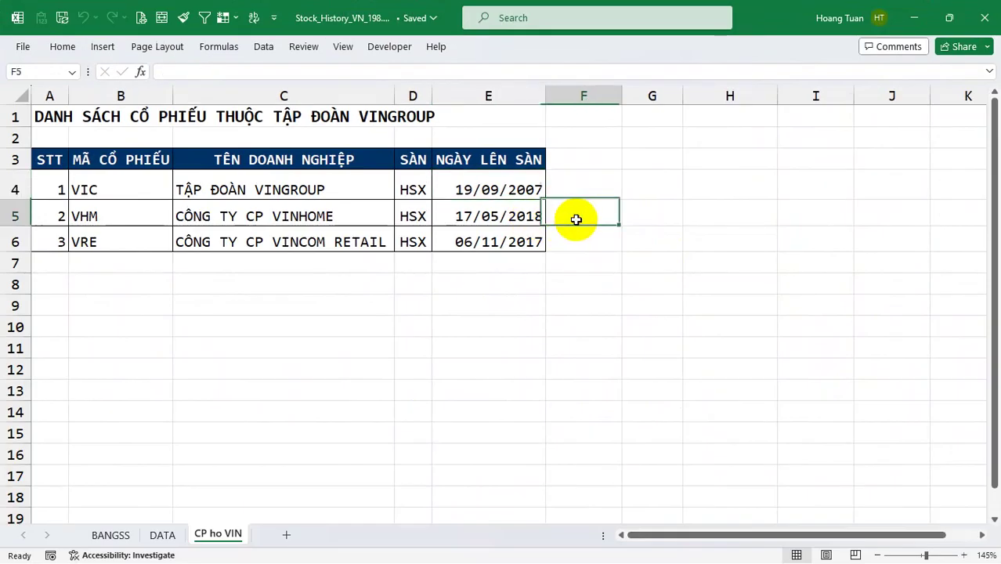
left_click_drag(501, 189, 519, 241)
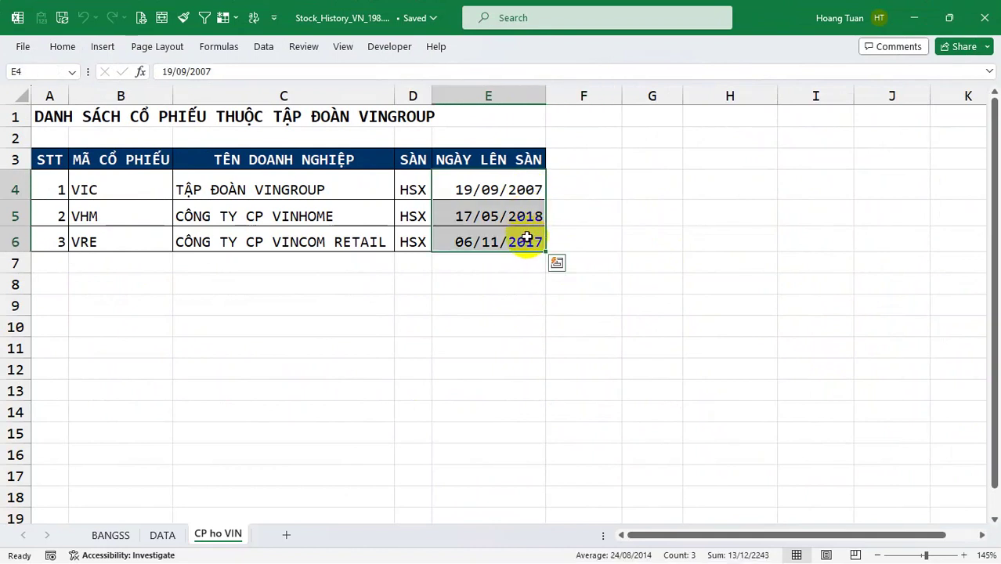
left_click(571, 216)
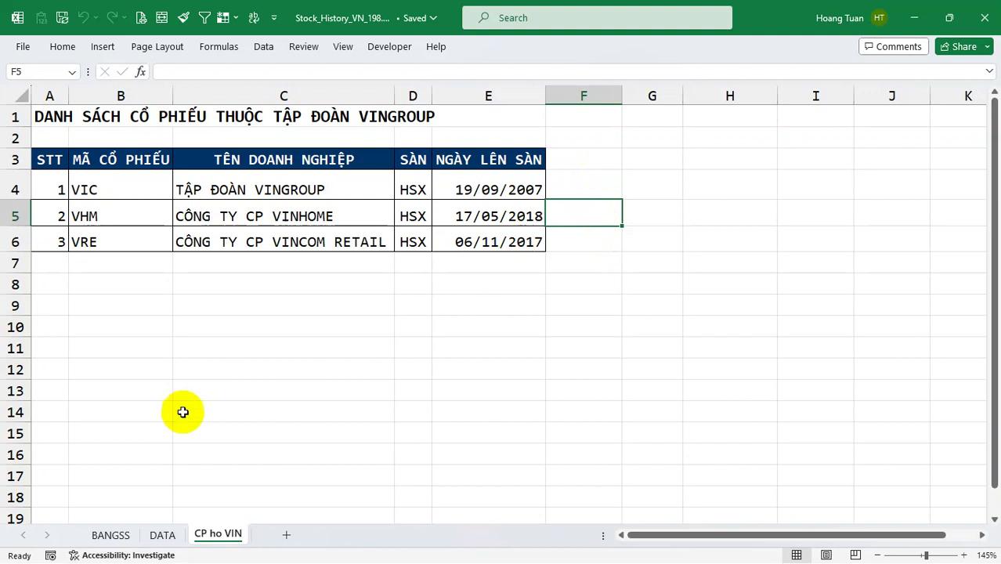
Step: From the BANGSS sheet, follow the cafef.vn link in N2, skipping the safety verification
left_click(110, 536)
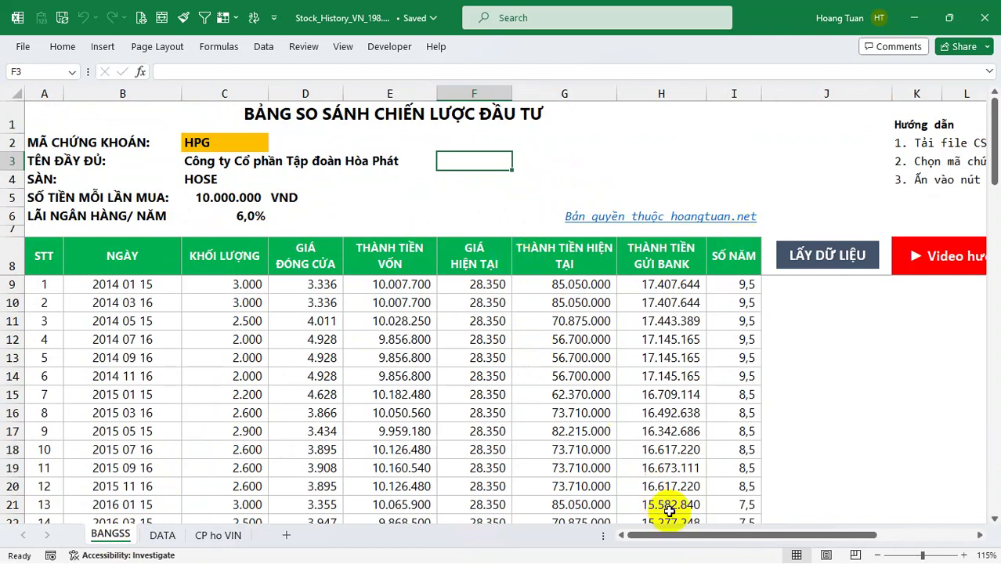
left_click_drag(681, 536, 848, 536)
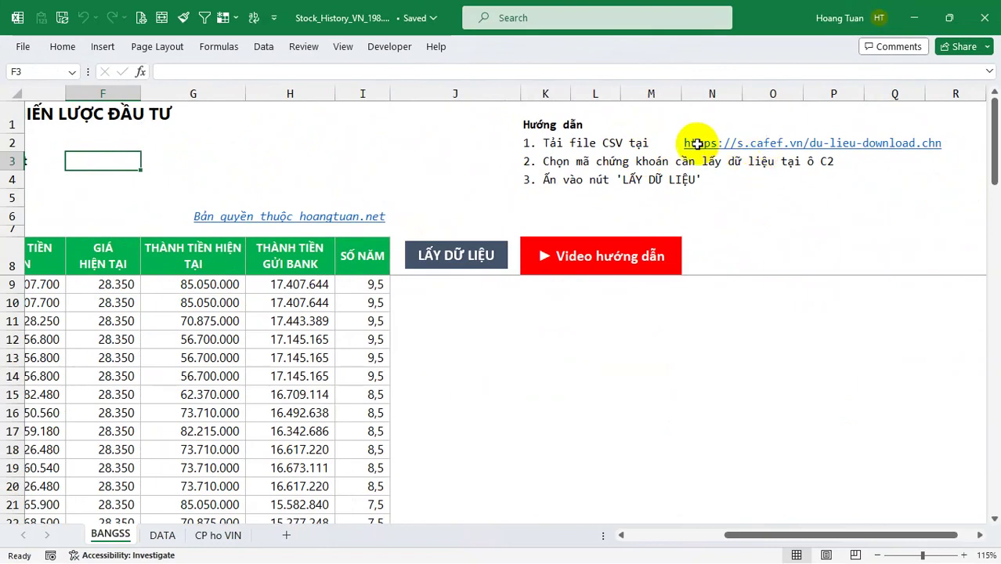
left_click(697, 144)
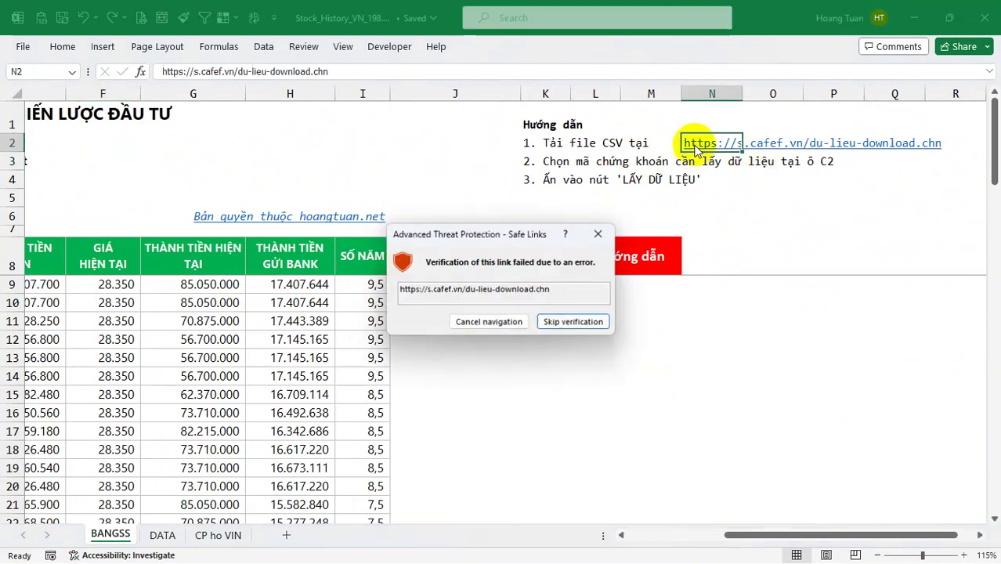
left_click(574, 323)
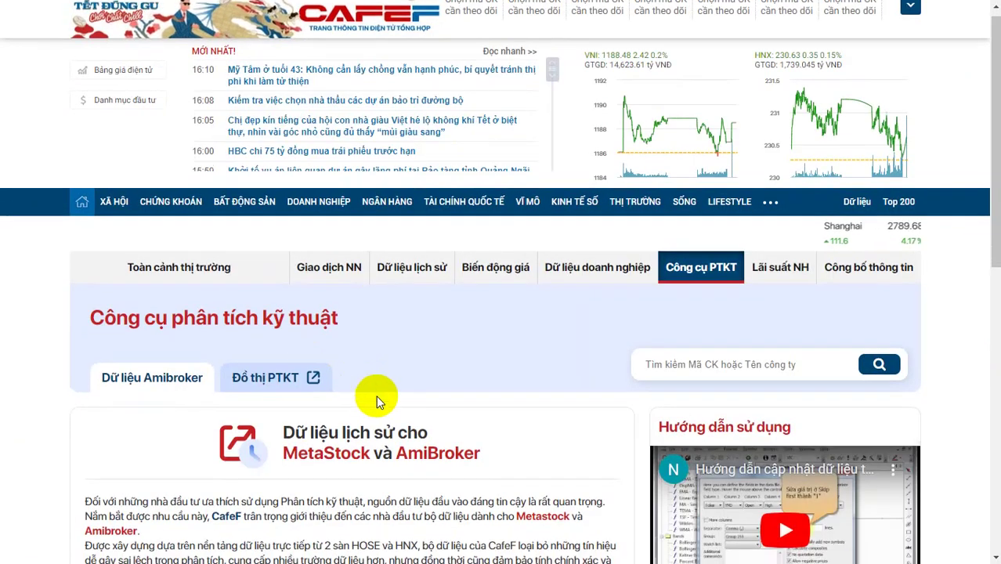
Step: Download the 05/02/2024 'Upto 3 sàn' adjusted data zip and exit browser fullscreen
scroll(377, 401, "down", 5)
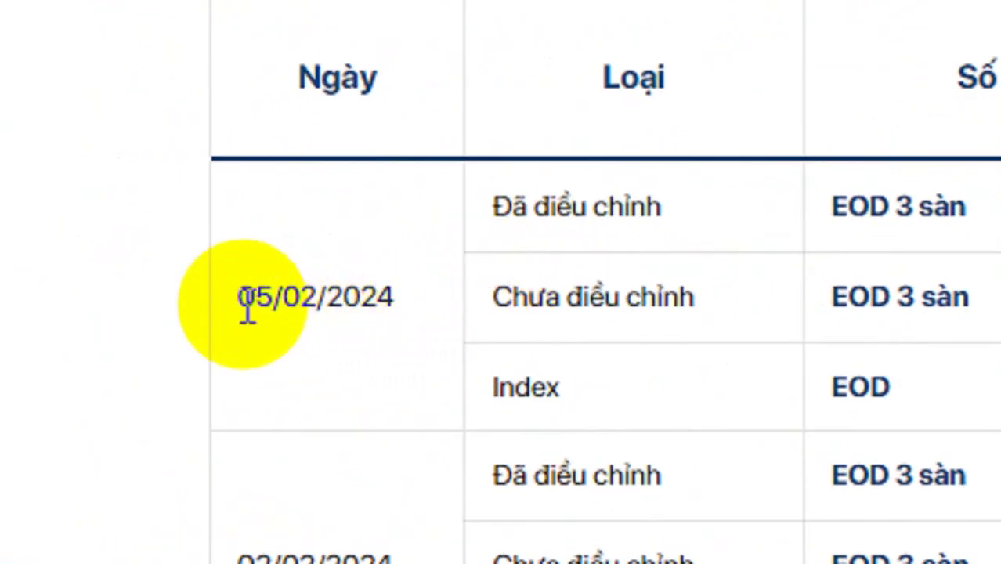
left_click_drag(246, 304, 398, 299)
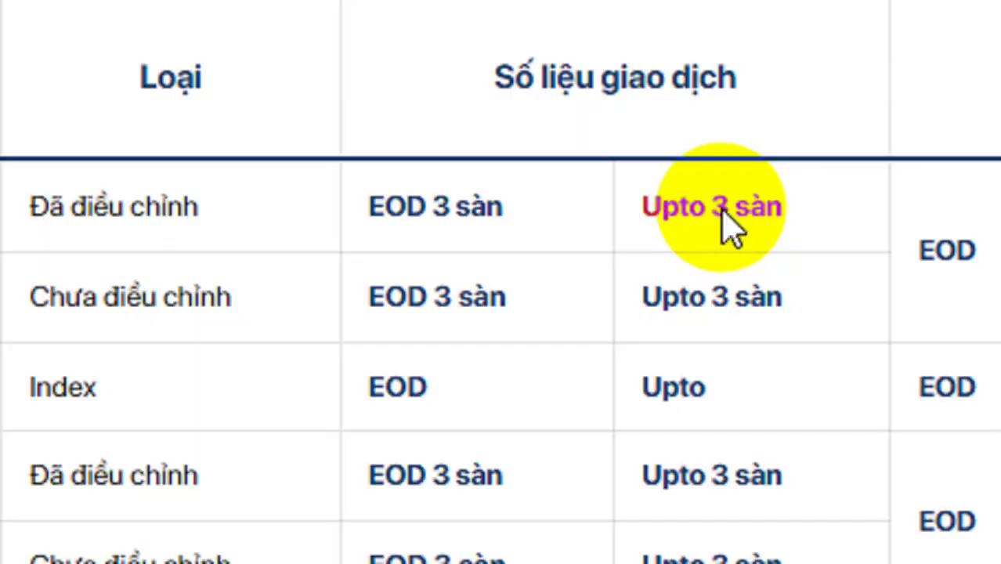
left_click(723, 212)
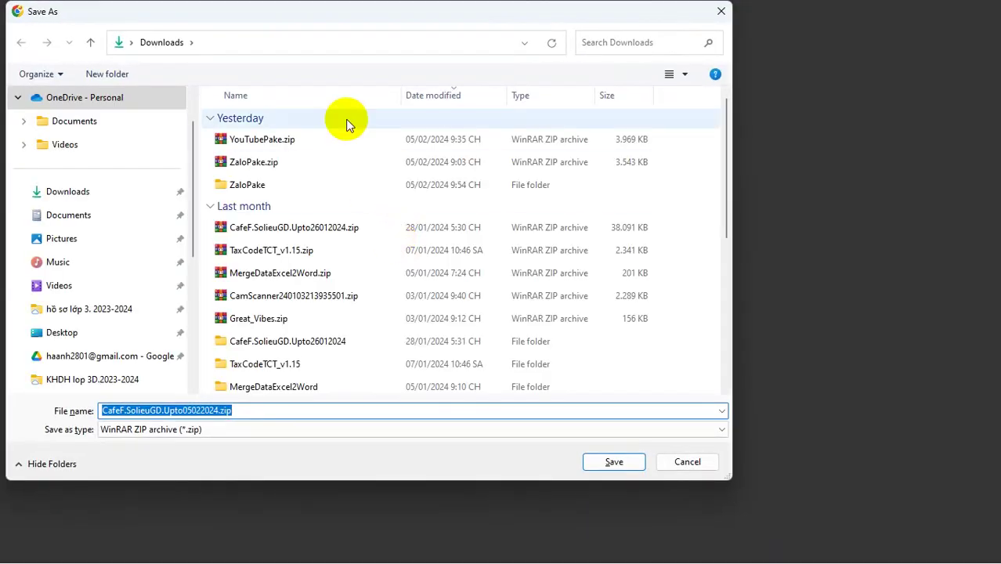
left_click_drag(298, 11, 395, 32)
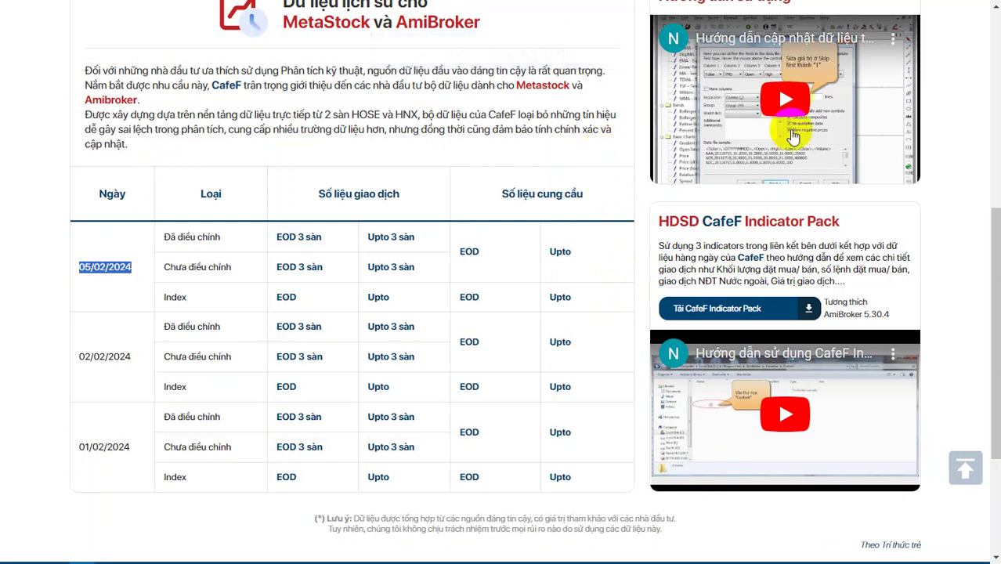
mouse_move(977, 7)
key("F11")
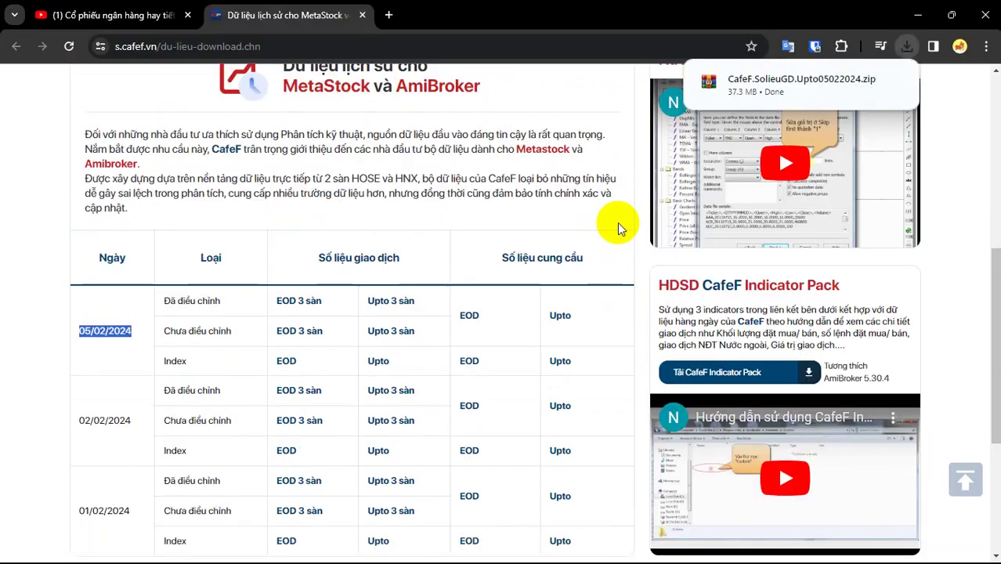
Step: Extract CafeF.SolieuGD.Upto05022024.zip with WinRAR into its own folder and select the HSX csv
left_click(877, 83)
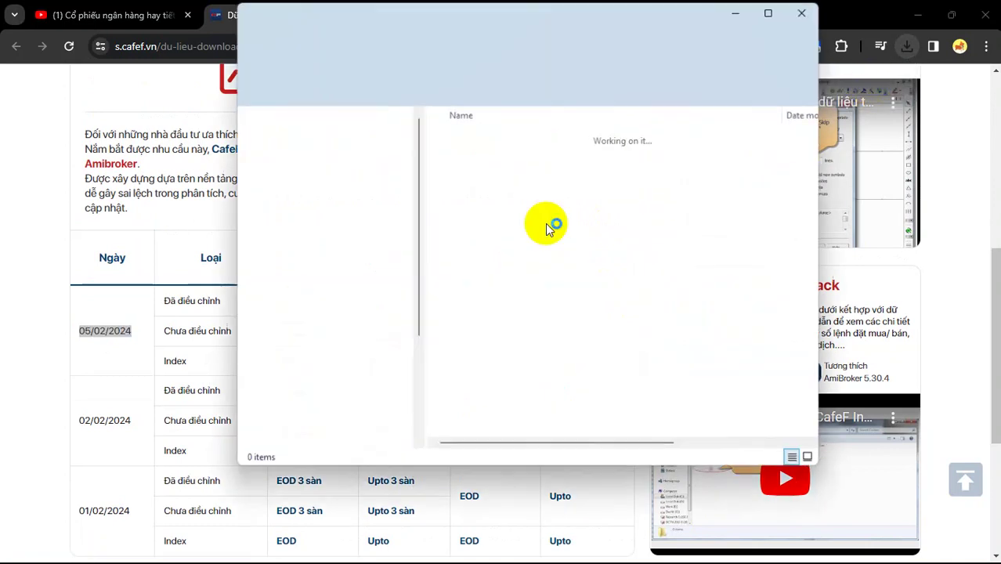
left_click(771, 11)
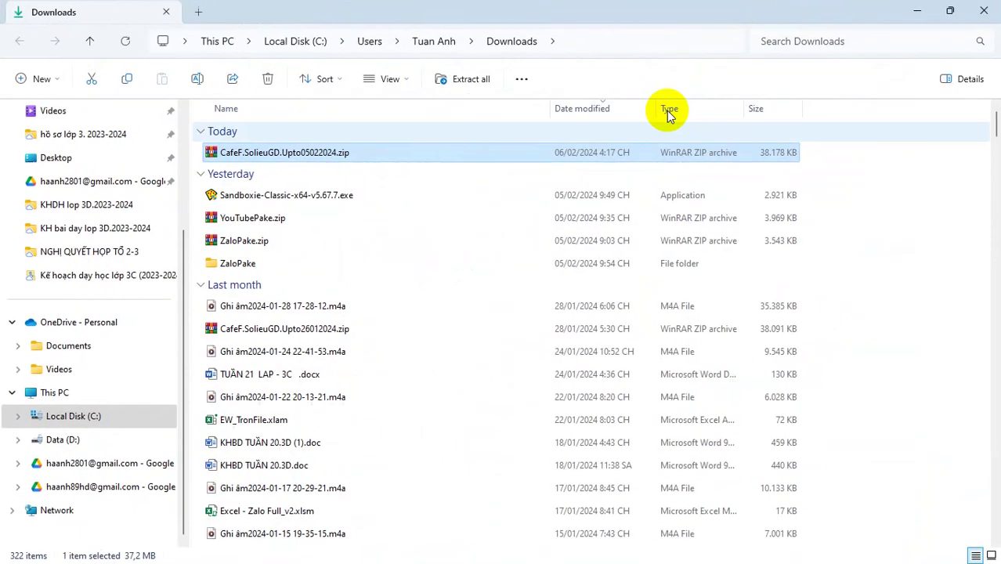
right_click(267, 156)
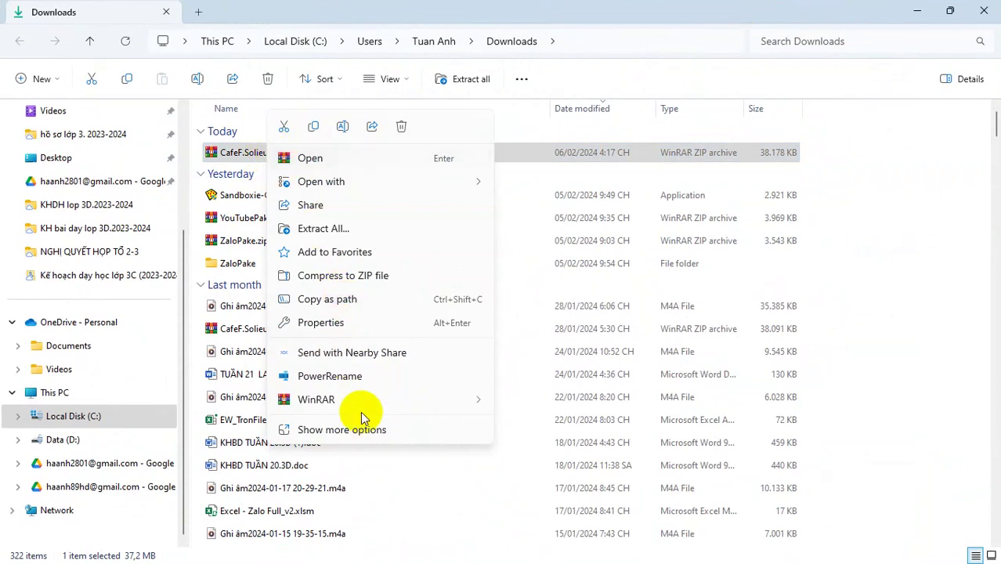
mouse_move(365, 401)
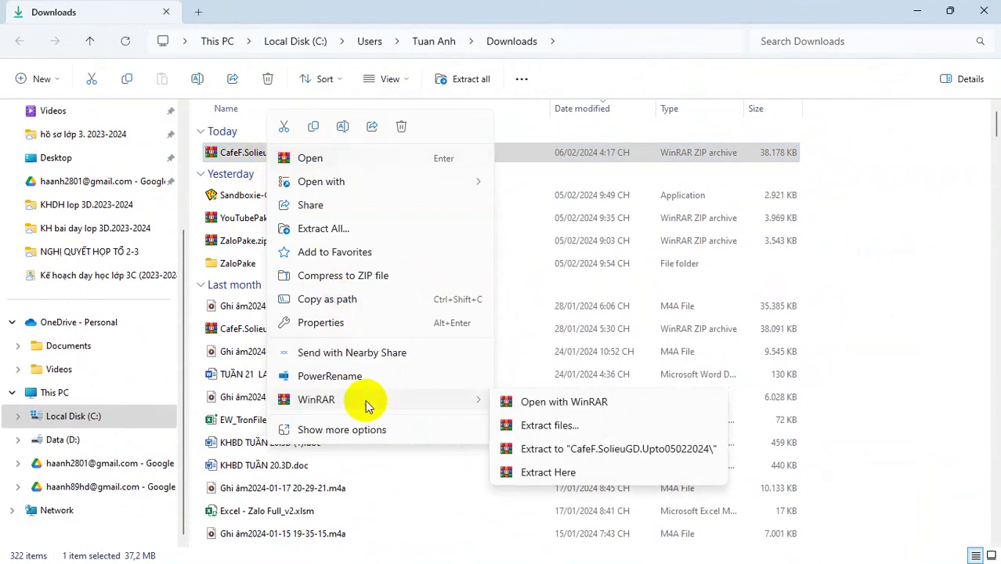
left_click(557, 452)
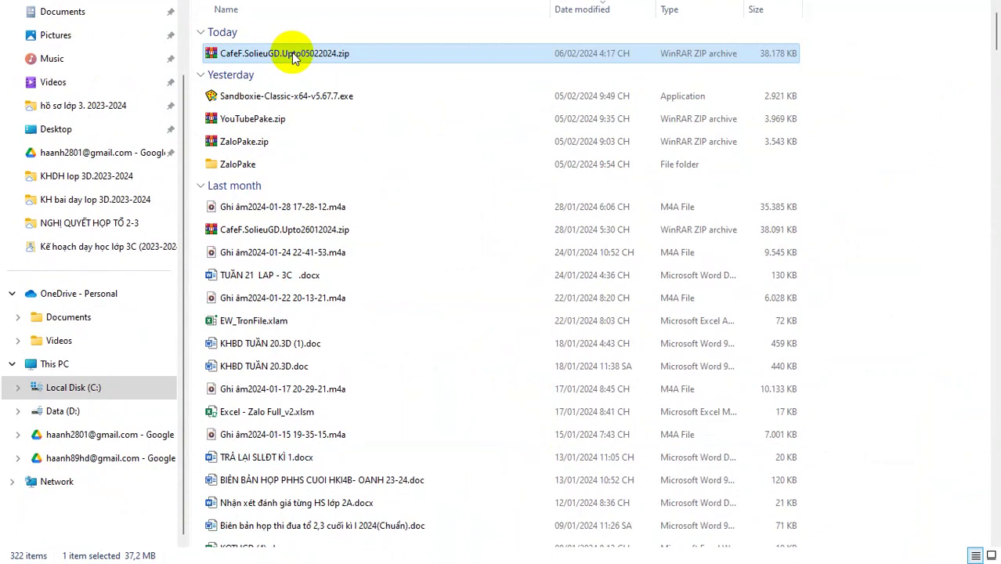
right_click(294, 59)
mouse_move(412, 345)
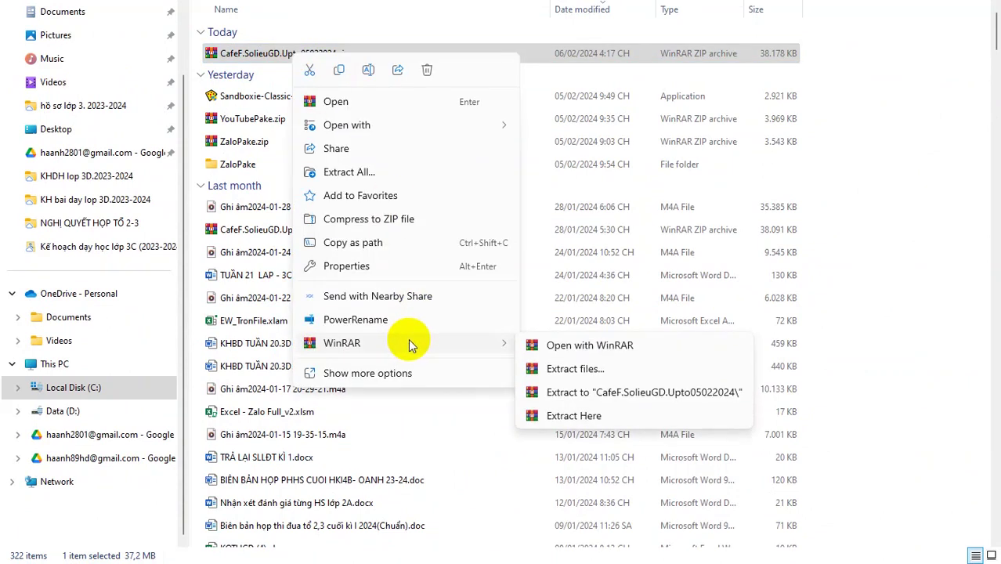
left_click(589, 393)
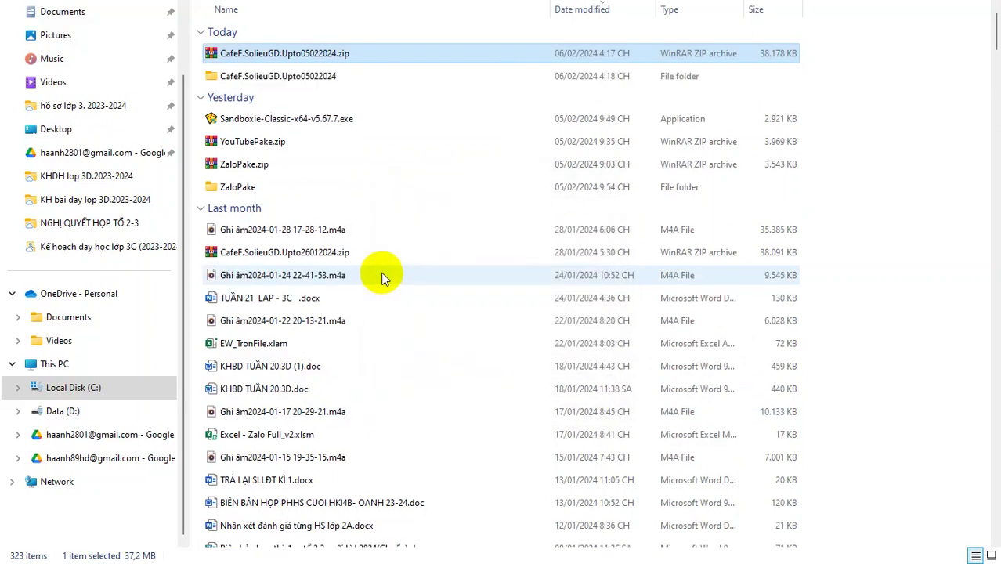
double_click(290, 76)
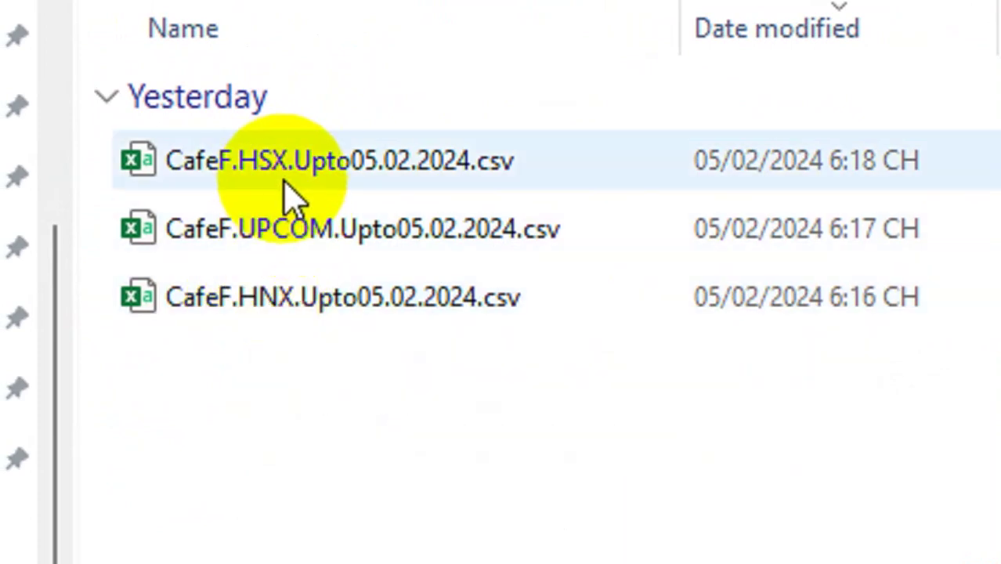
left_click(286, 188)
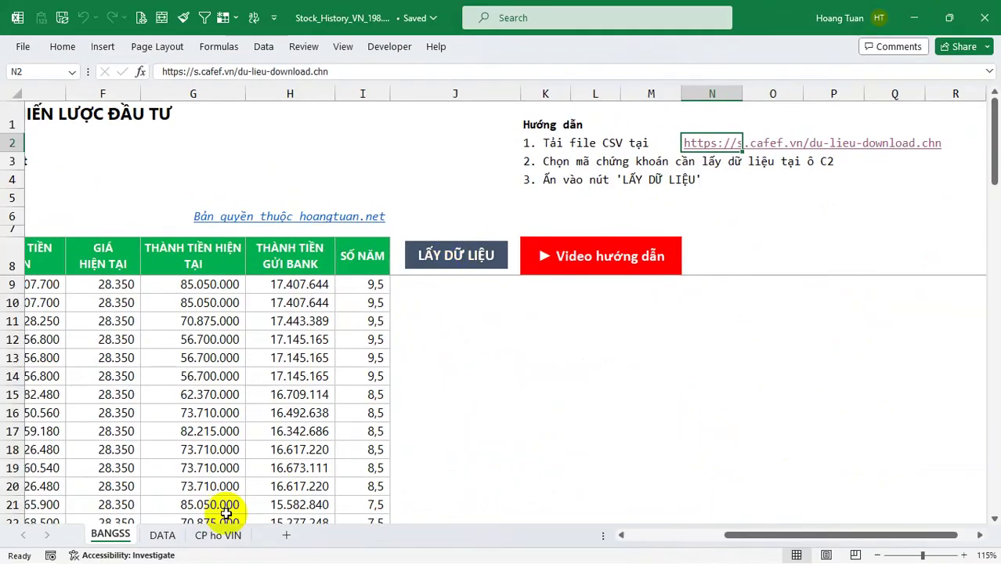
Step: Clear the stored CSV file path from cell K1 on the DATA sheet
left_click(162, 534)
scroll(725, 266, "up", 13)
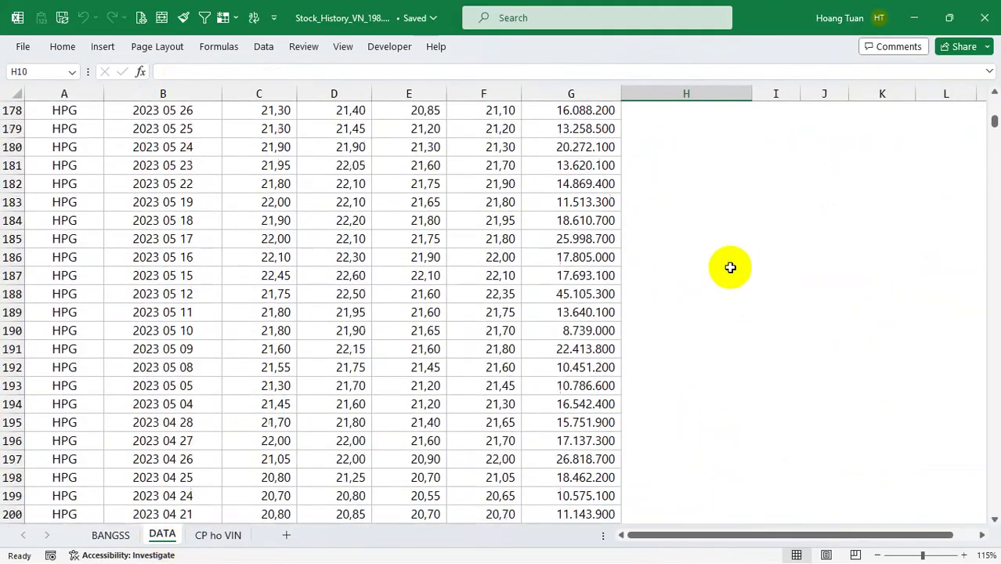
left_click_drag(994, 117, 994, 89)
left_click(862, 123)
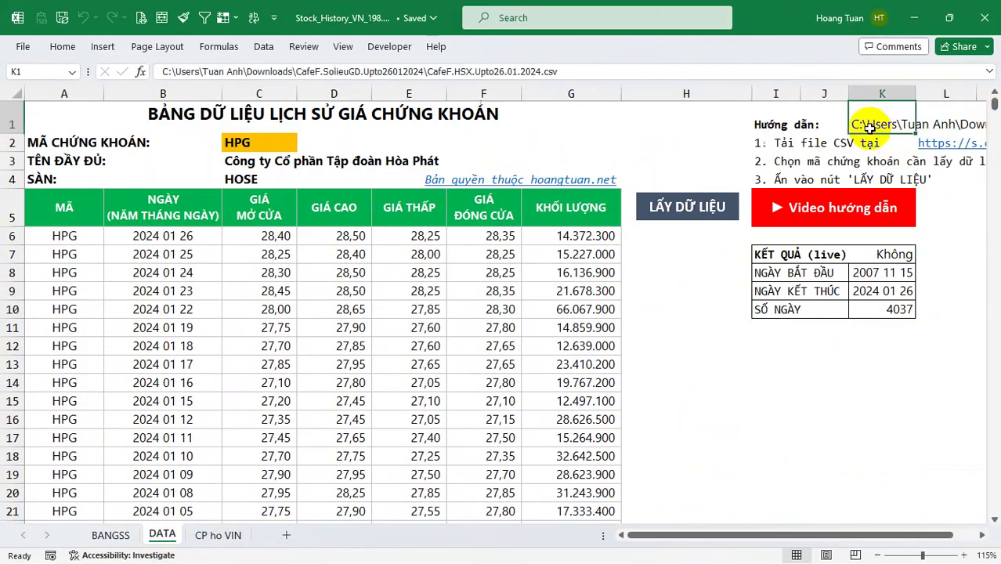
key("Delete")
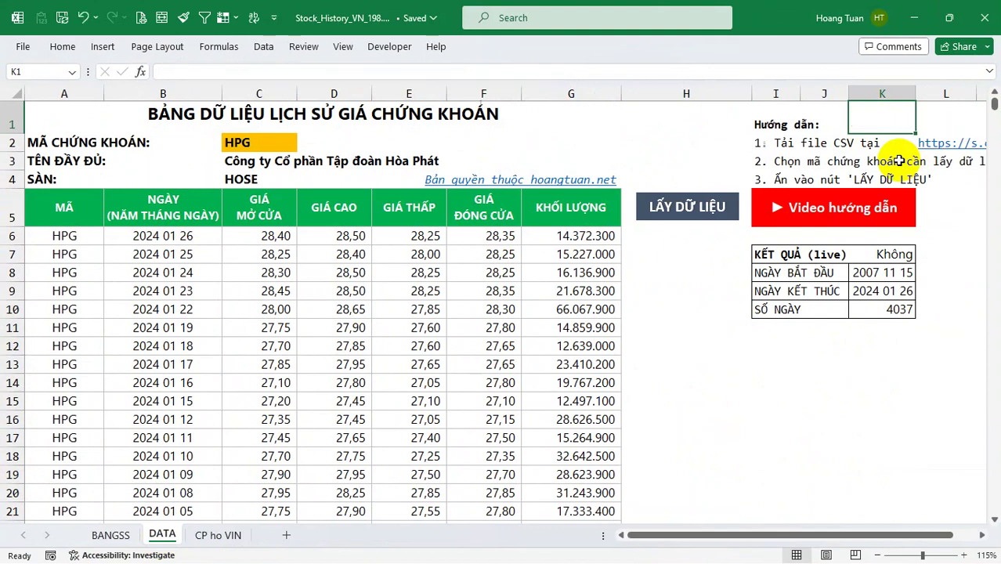
Step: Load HPG prices from Downloads' CafeF.HSX.Upto05.02.2024.csv, covering 2007 11 15 to 2024 02 05
left_click(684, 212)
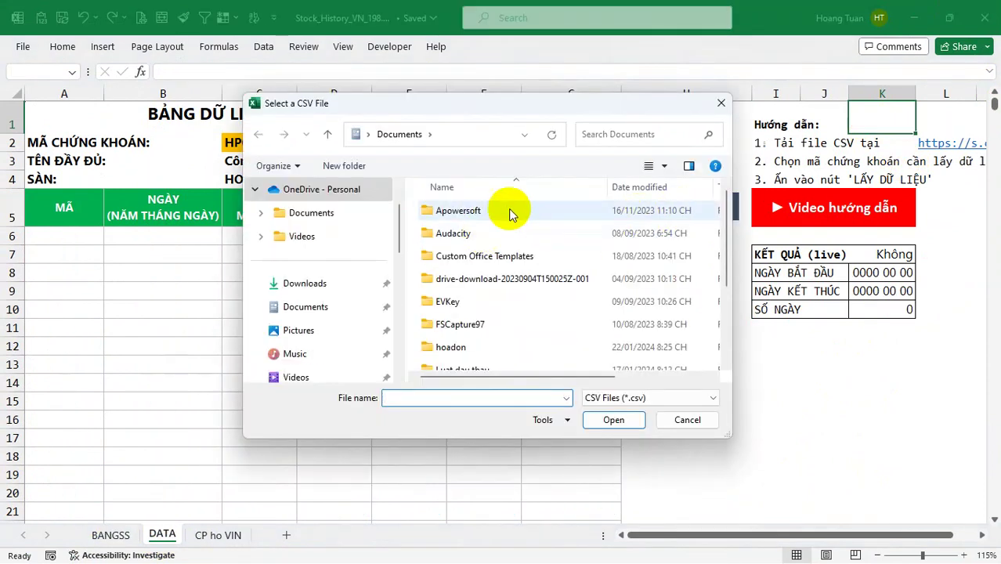
left_click(298, 290)
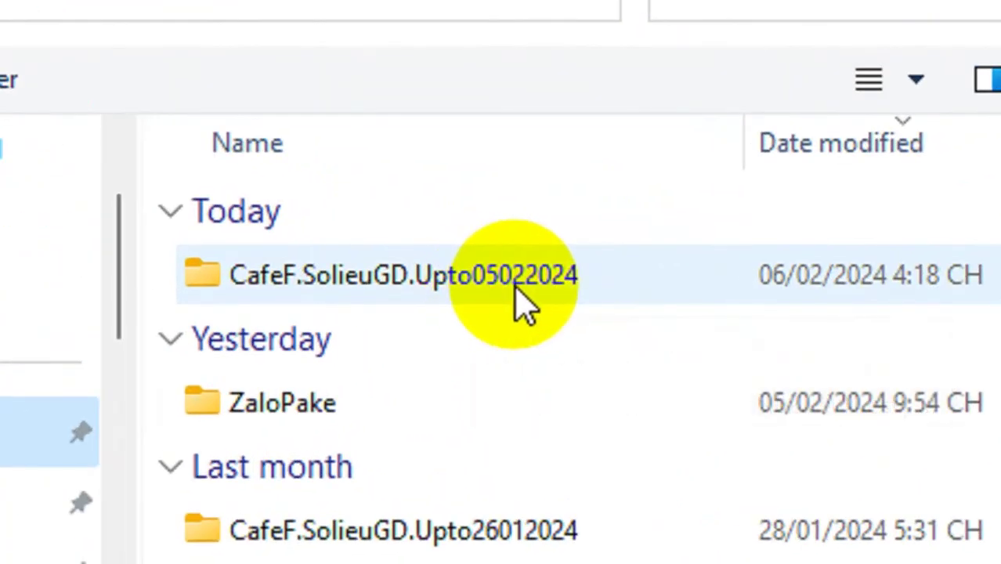
left_click(528, 232)
double_click(507, 280)
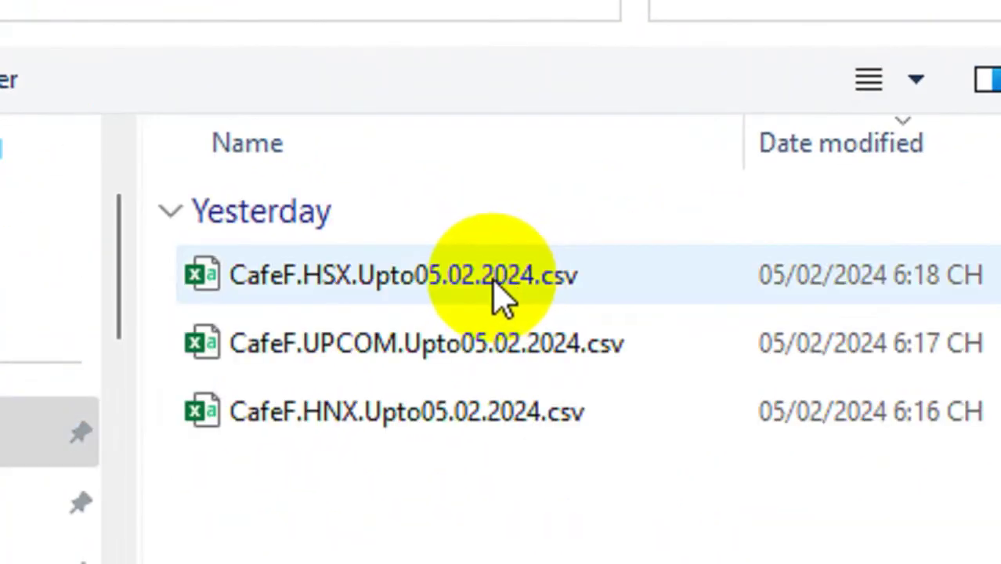
left_click(365, 300)
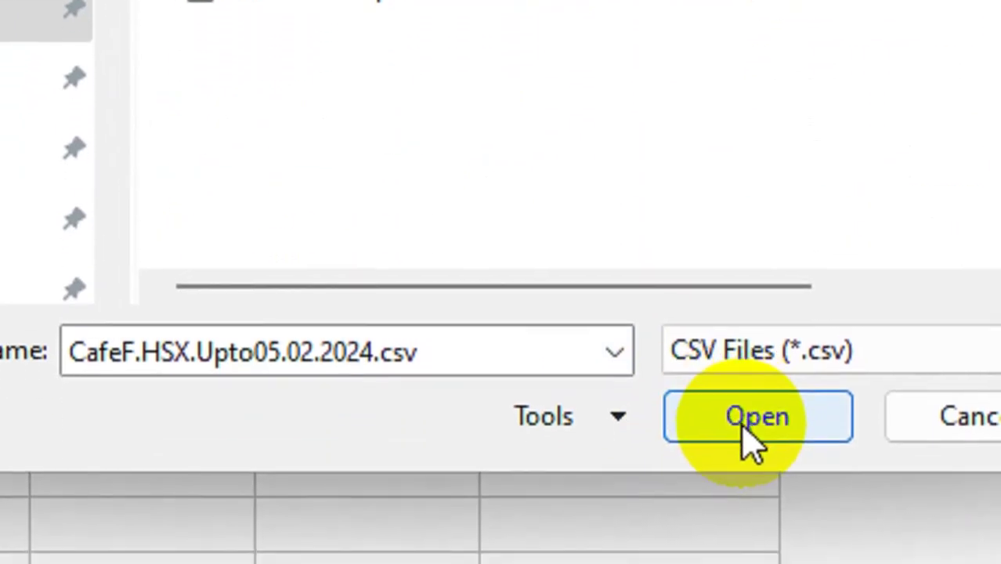
left_click(740, 419)
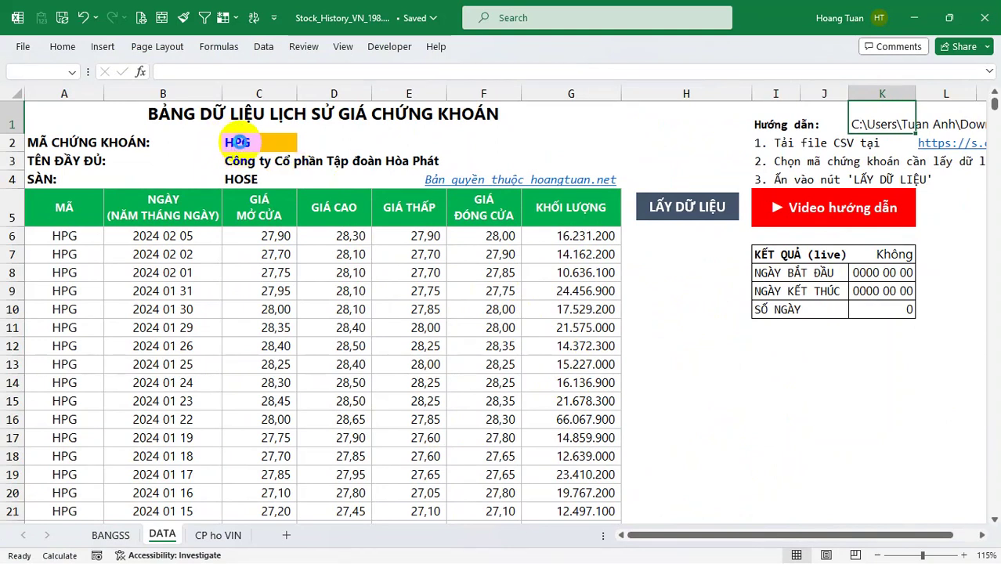
left_click(237, 142)
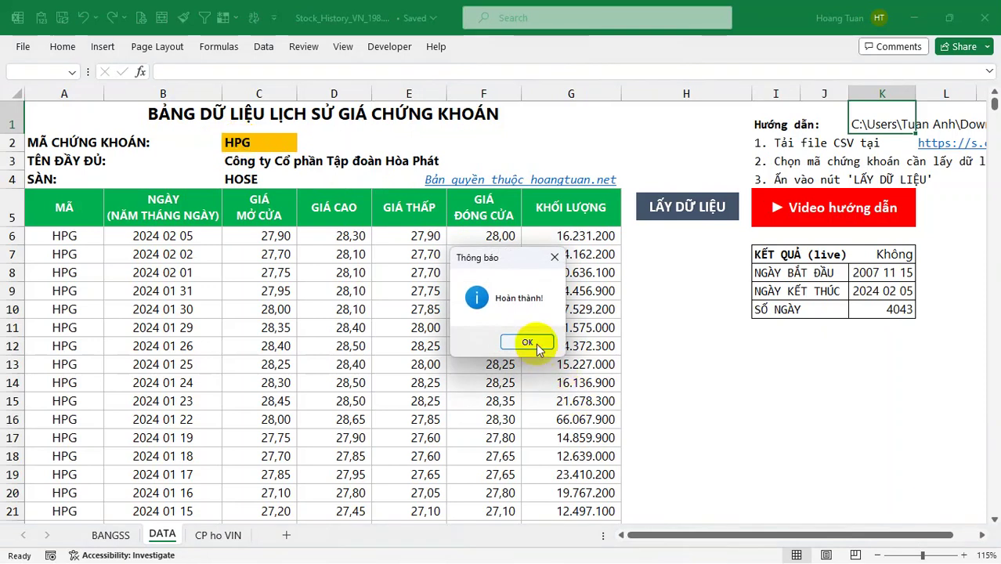
left_click(527, 342)
left_click(236, 142)
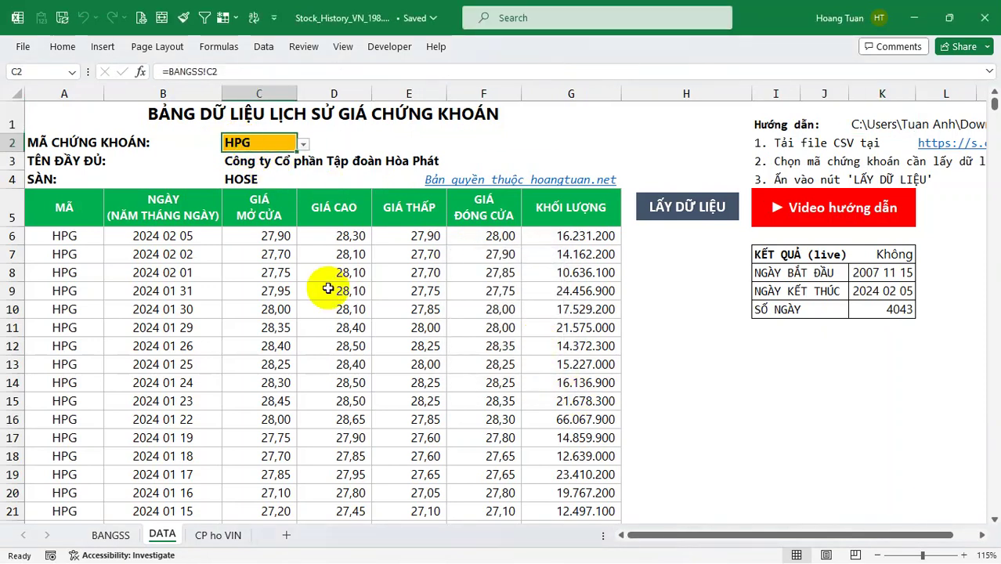
Step: Set the stock code in C2 of the BANGSS sheet to VIC
left_click(111, 535)
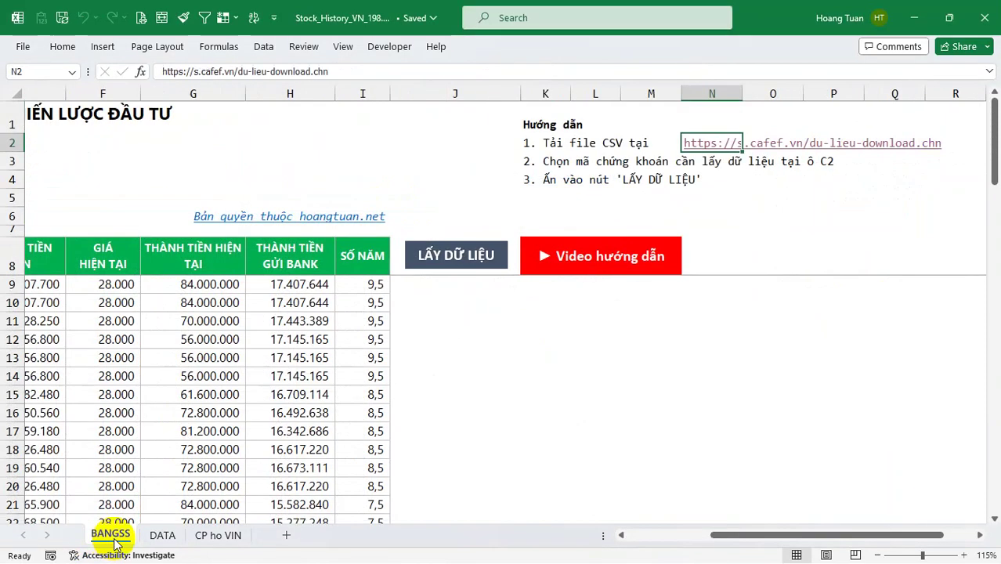
left_click_drag(772, 536, 688, 536)
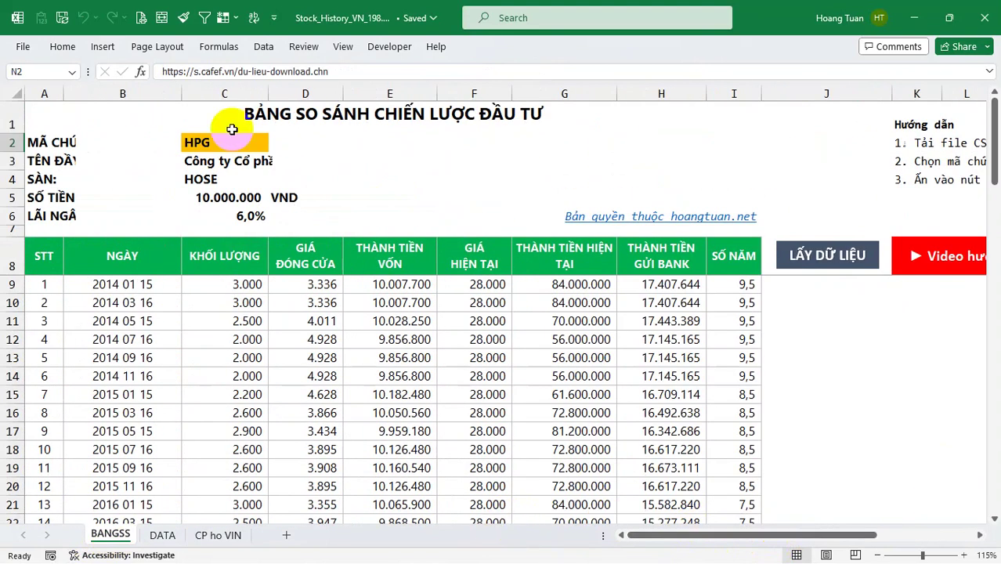
left_click(192, 147)
type("vic")
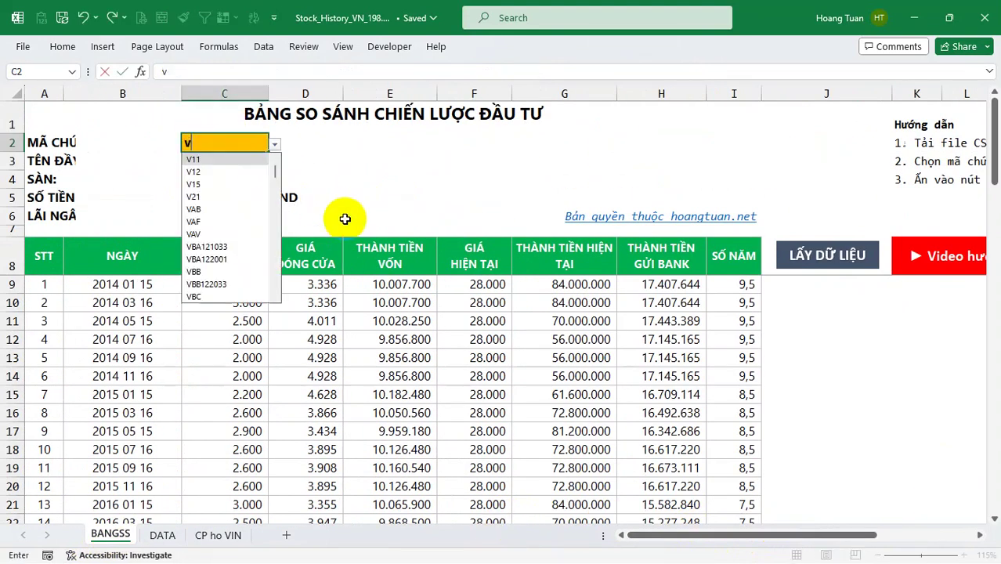
key("Return")
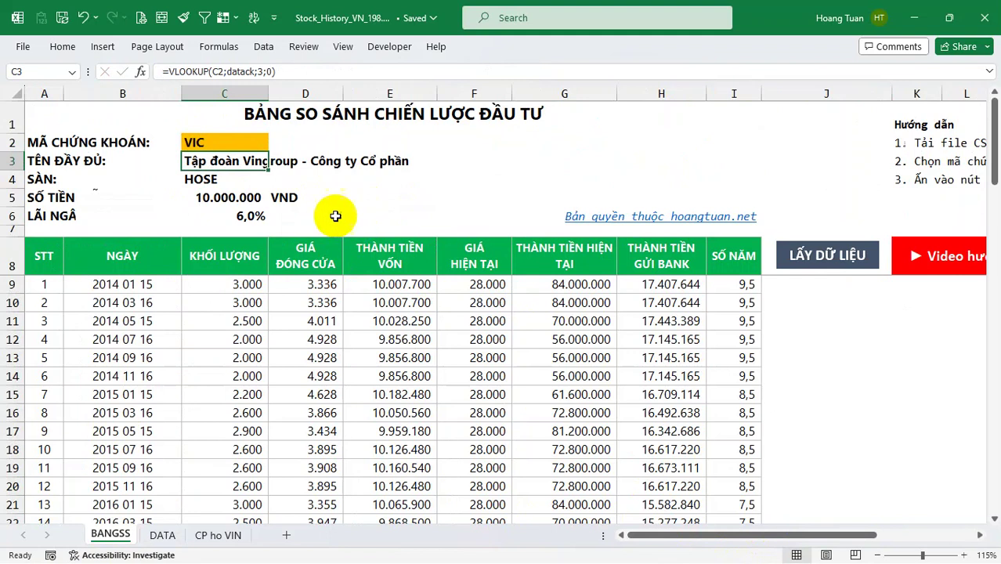
Step: Change the first purchase date in B9 to 2019 01 15
left_click(177, 339)
left_click(139, 285)
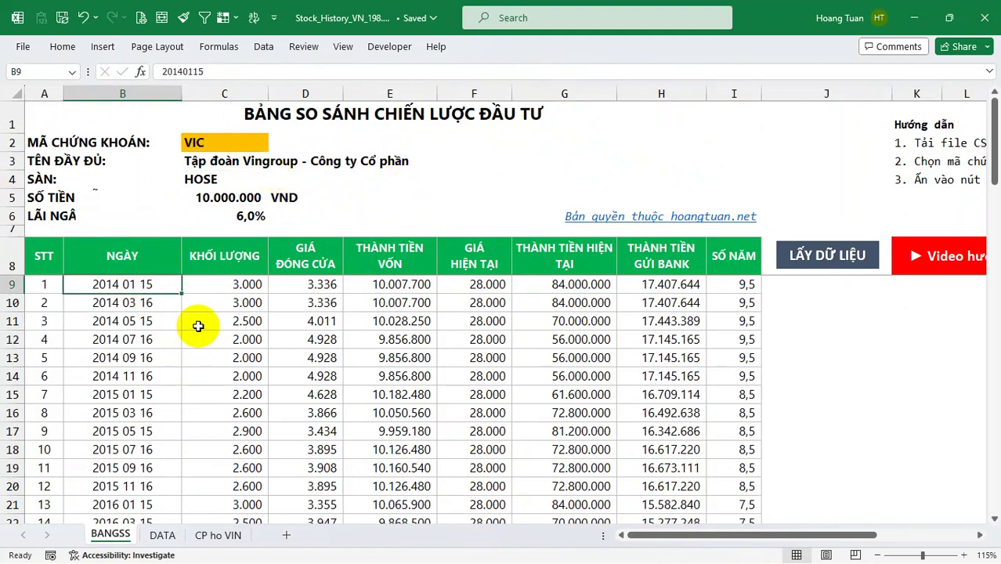
double_click(145, 287)
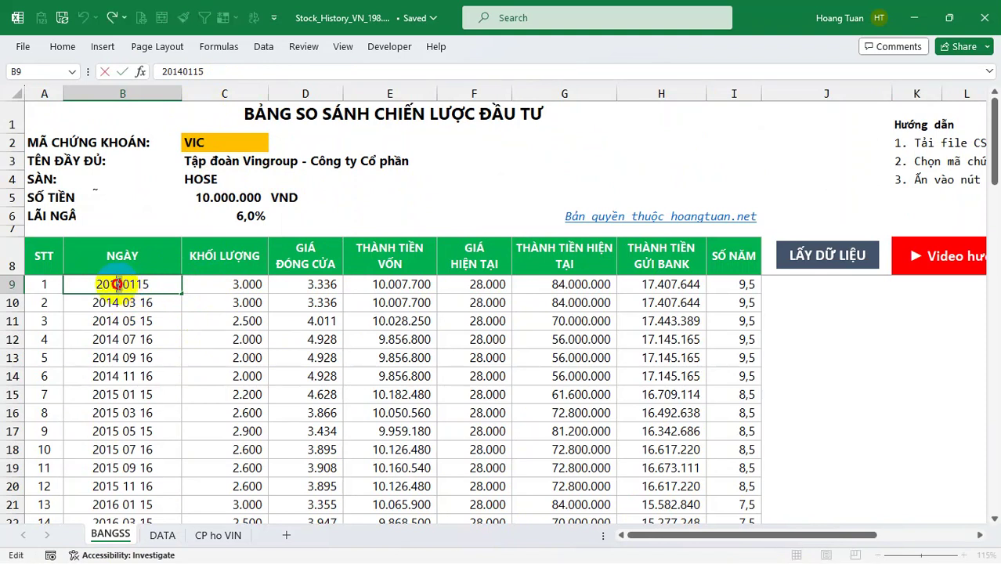
left_click(116, 283)
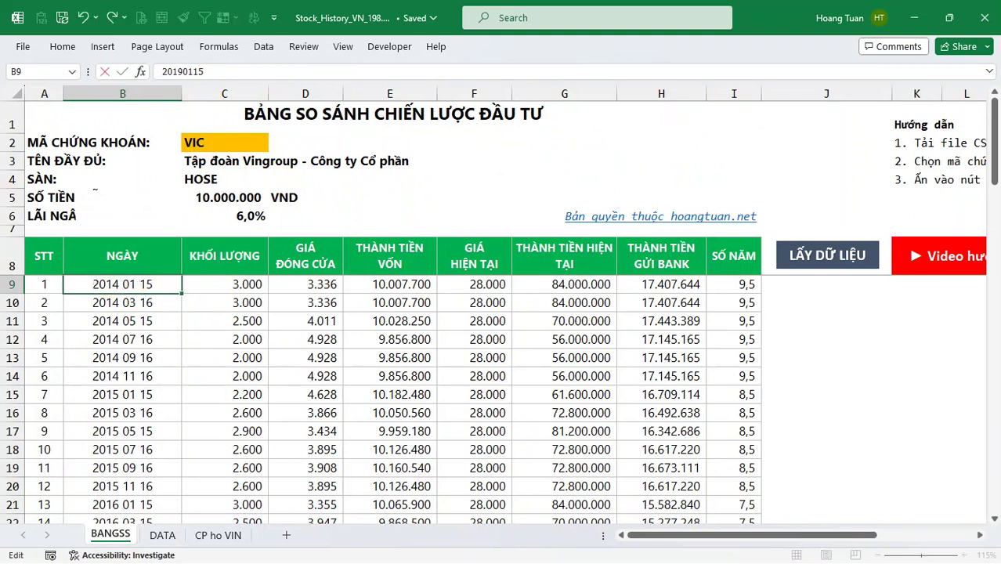
key("Return")
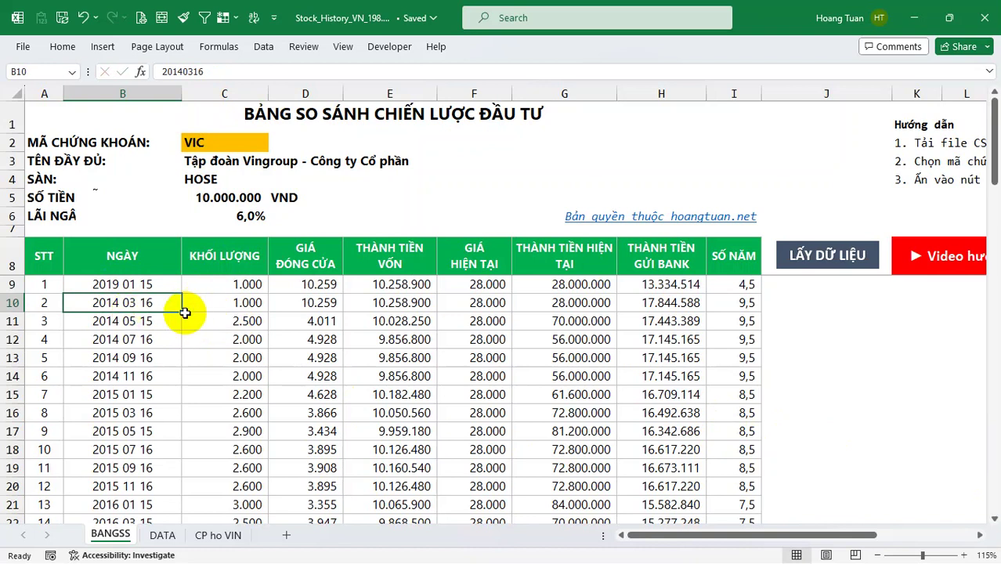
left_click(232, 197)
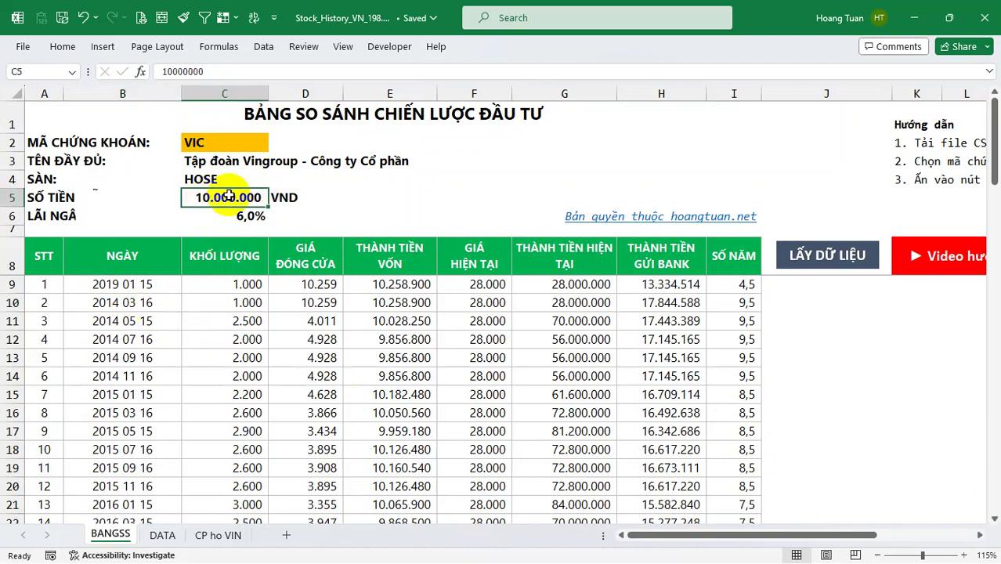
left_click(131, 301)
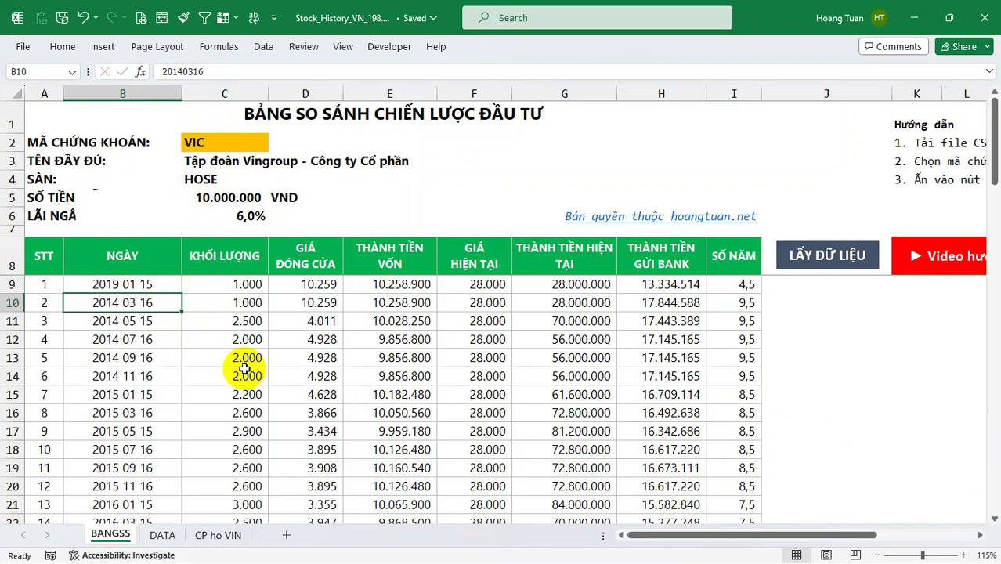
Step: Enter =B9+100 in B10 so the second purchase falls on 2019 02 15
type("=")
key("Up")
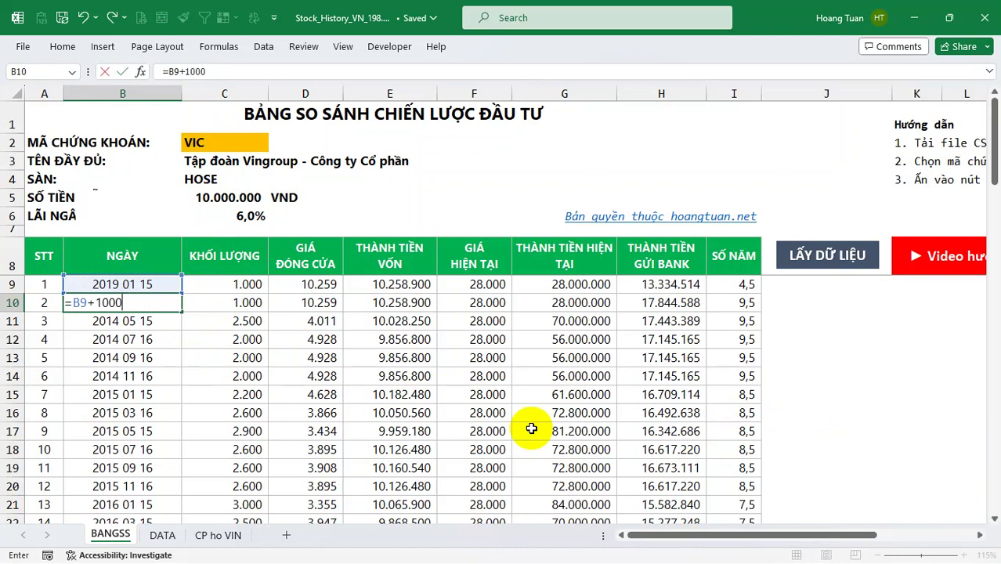
key("Return")
key("Up")
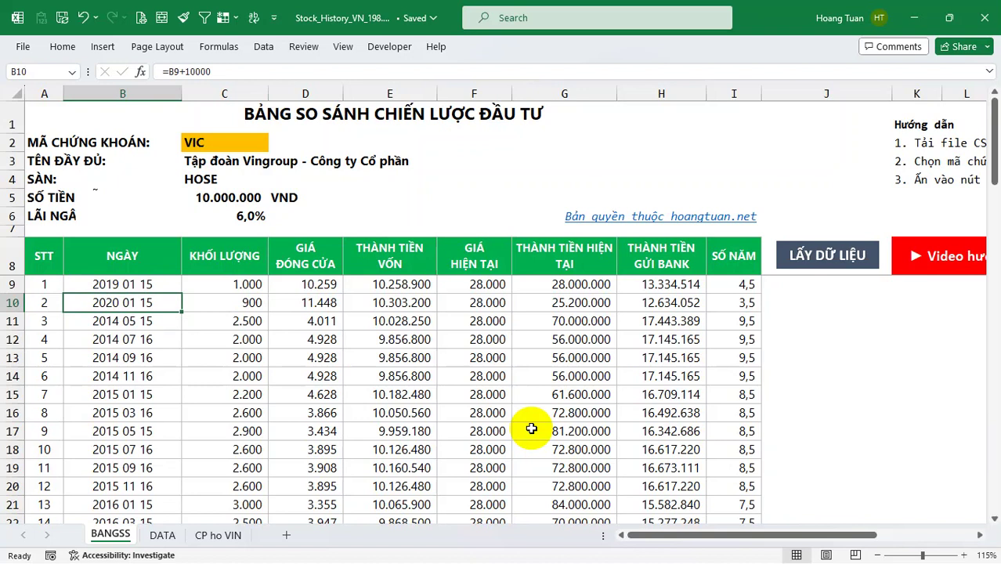
key("F2")
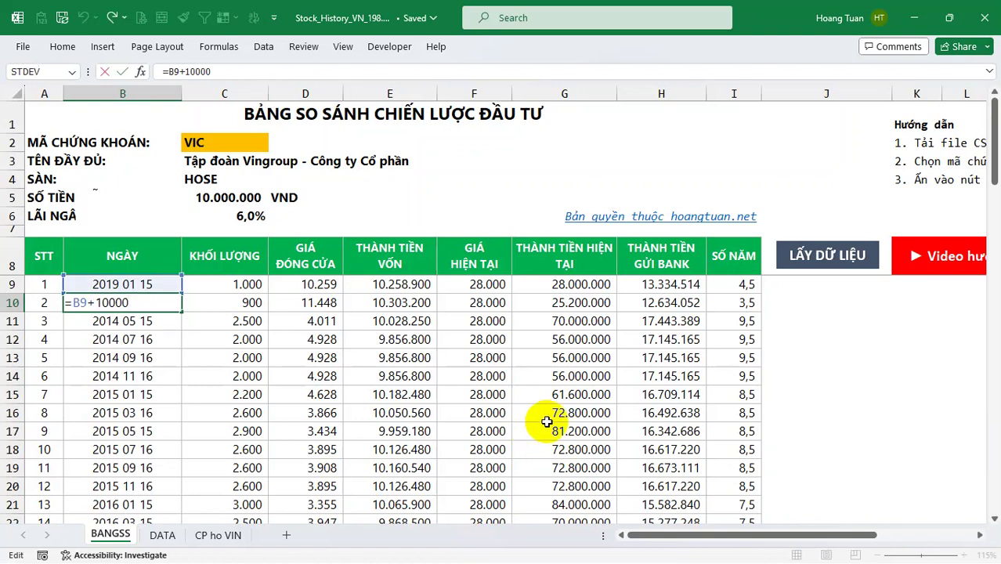
key("Return")
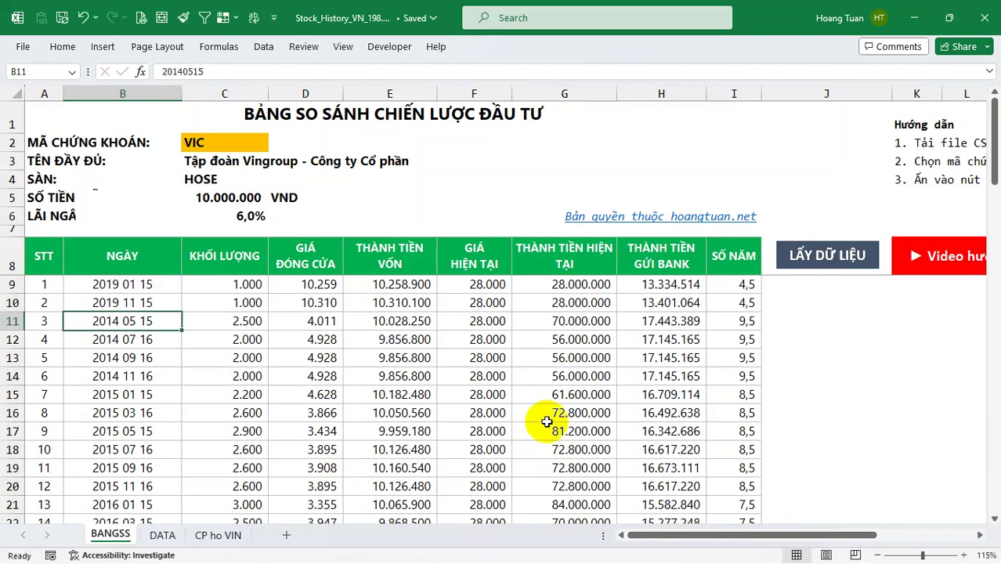
key("Up")
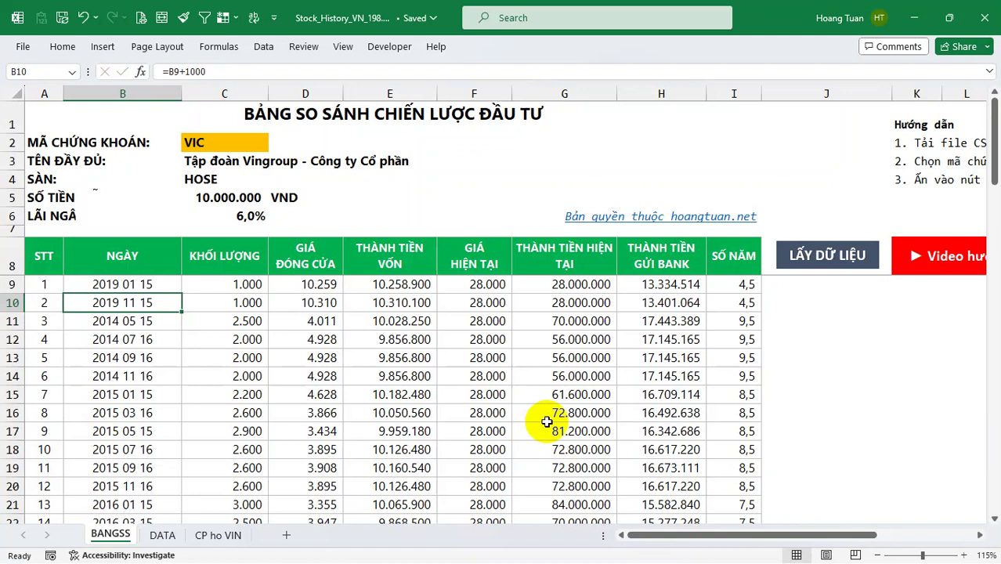
double_click(139, 302)
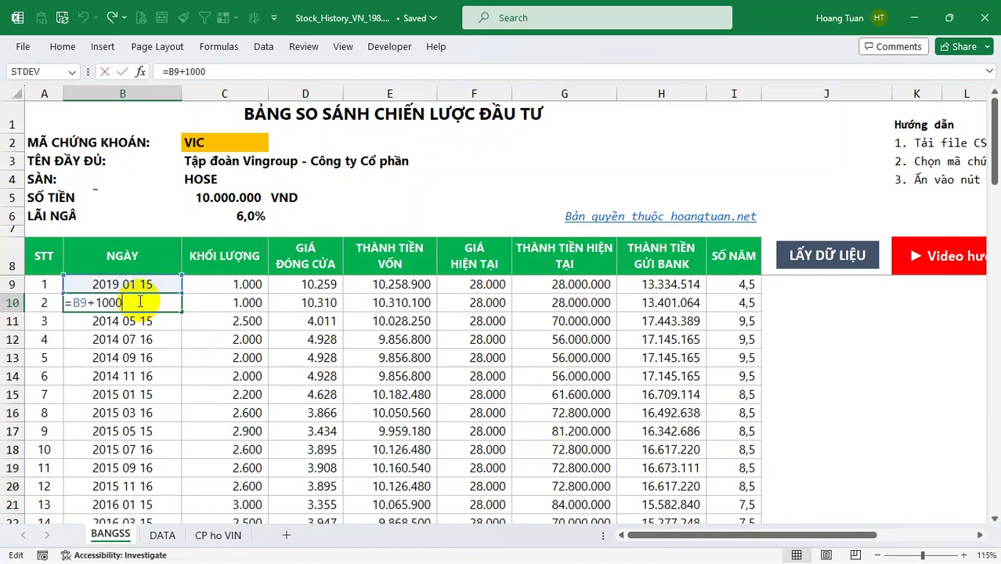
left_click(110, 304)
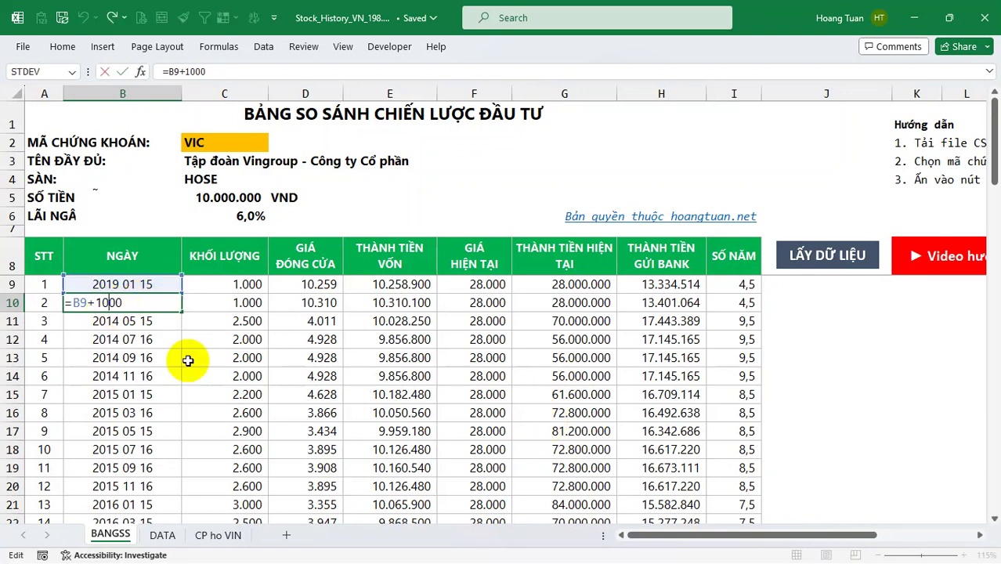
key("Return")
key("Up")
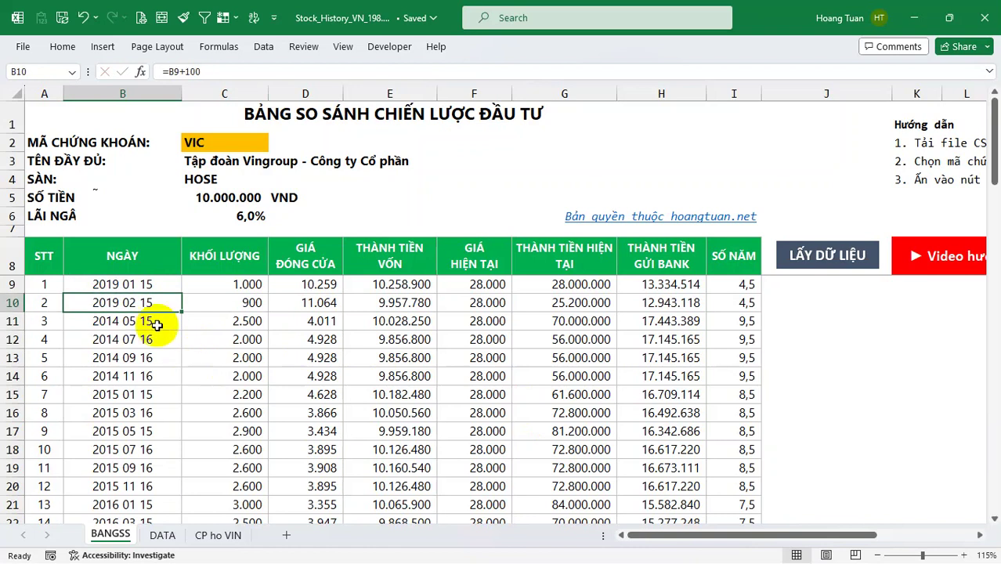
left_click(137, 284)
left_click(140, 308)
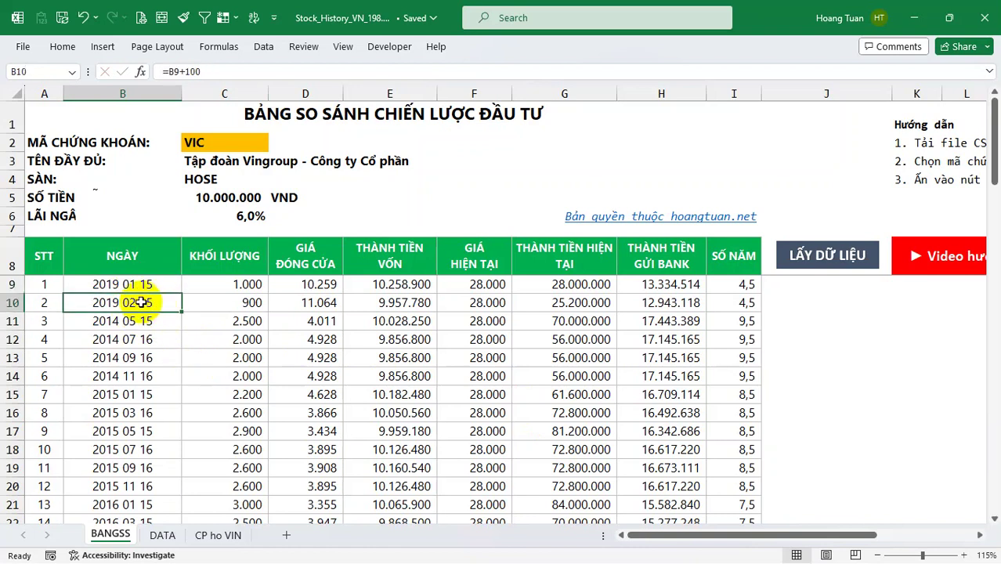
Step: Fill the monthly purchase dates down column B through row 21
left_click_drag(181, 313, 162, 427)
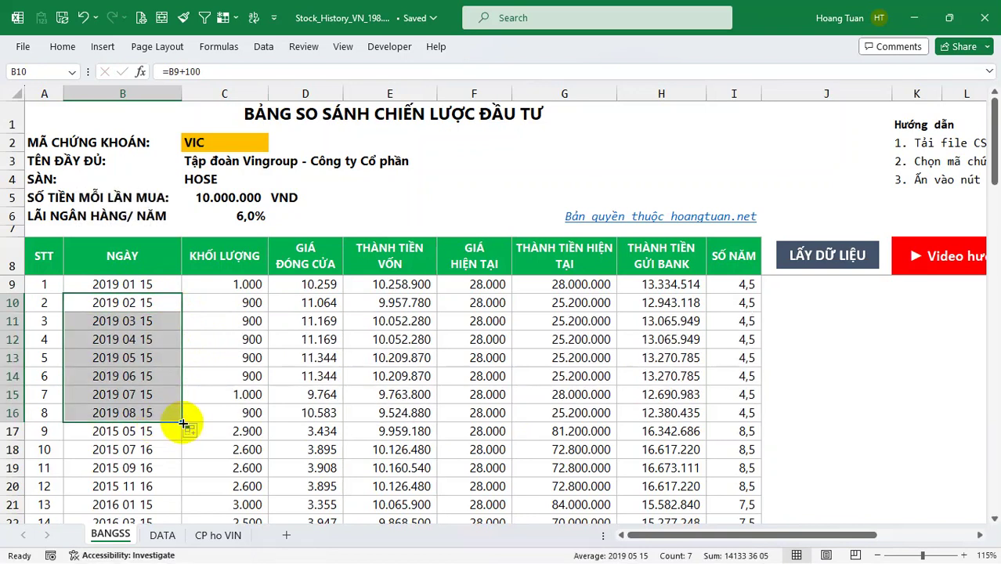
left_click_drag(183, 424, 169, 436)
scroll(168, 443, "down", 1)
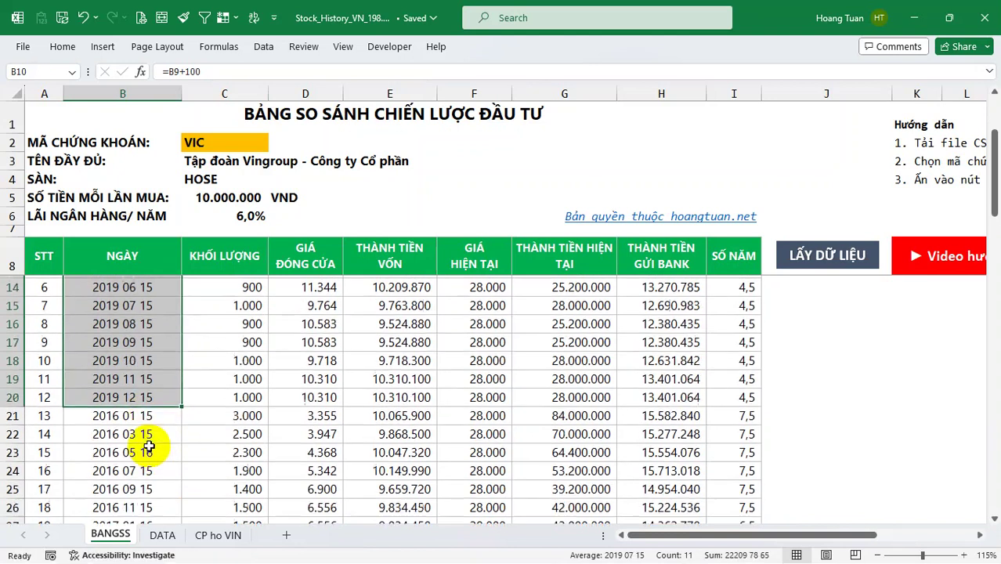
left_click_drag(182, 384, 181, 401)
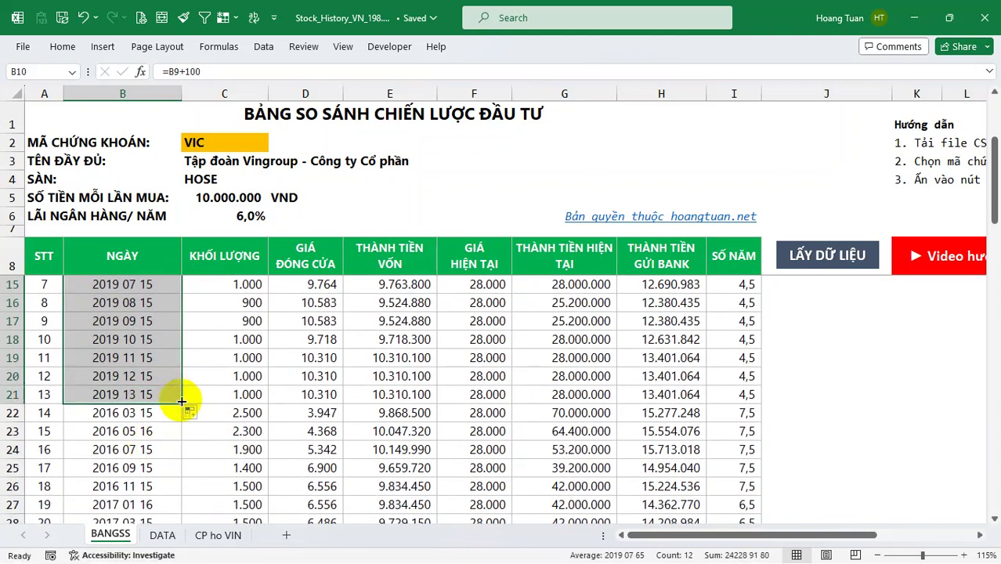
left_click(128, 398)
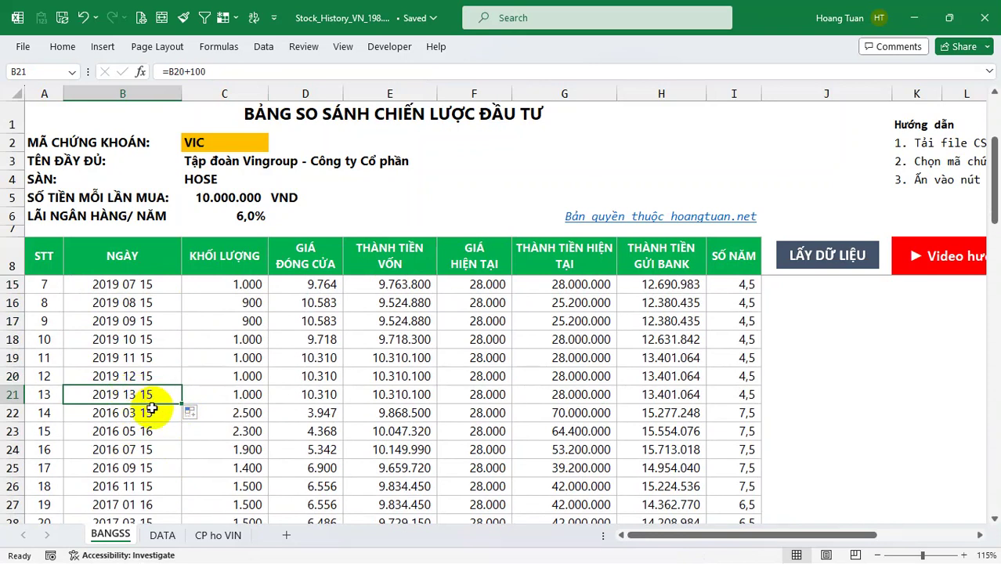
scroll(155, 413, "up", 1)
scroll(230, 404, "up", 1)
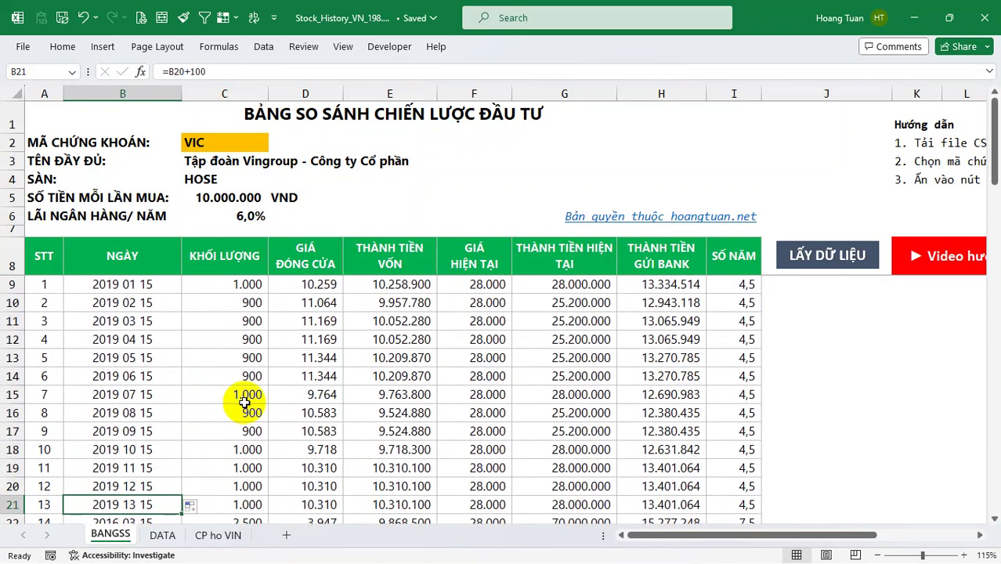
Step: Make B21 the formula =+B9+10000, giving 2020 01 15
type("+")
left_click(125, 284)
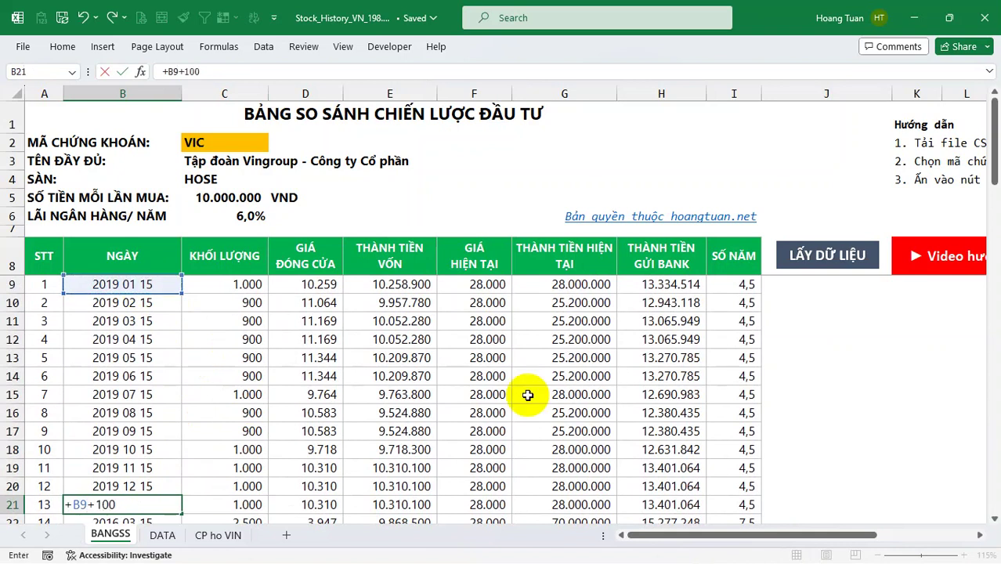
type("0")
key("Return")
key("Up")
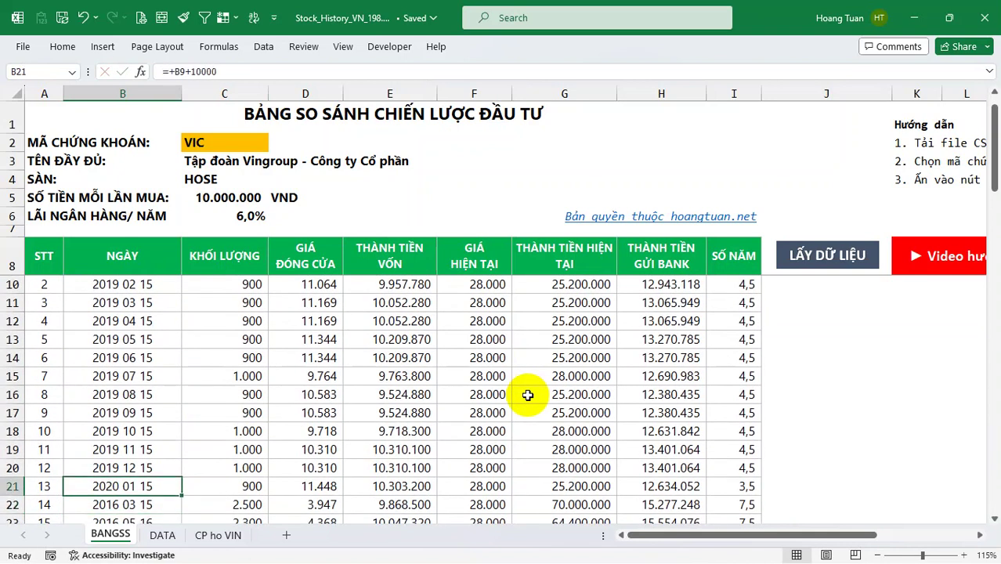
Step: Continue the monthly dates from 2020 01 15 down to 2021 01 15
scroll(196, 481, "down", 1)
scroll(197, 402, "down", 1)
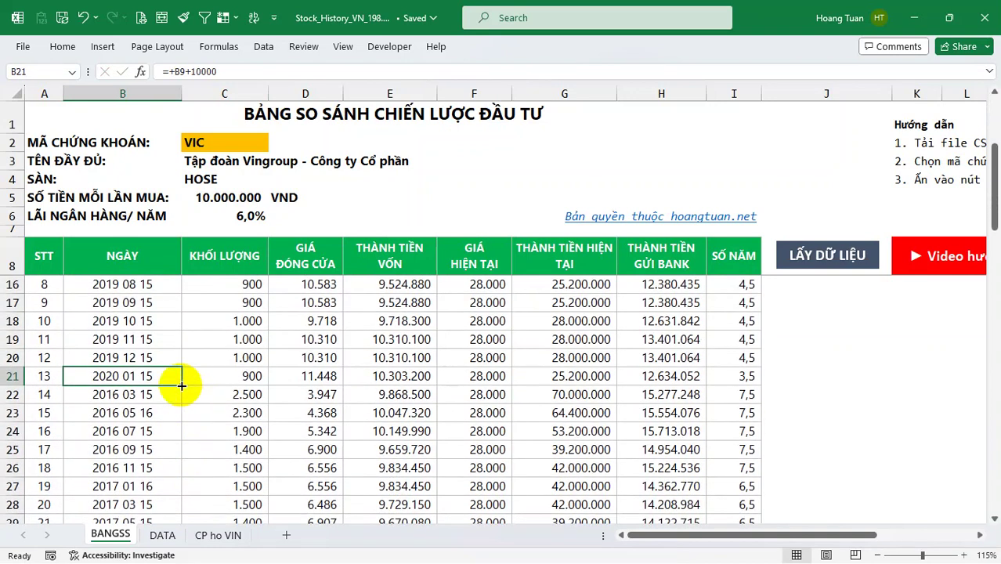
left_click_drag(179, 385, 178, 497)
scroll(172, 438, "down", 2)
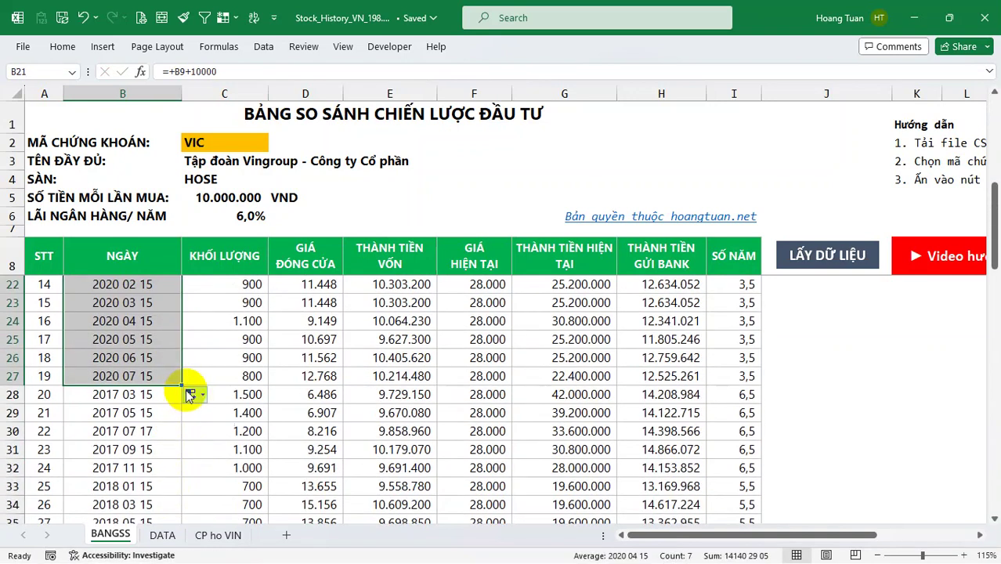
left_click_drag(185, 385, 173, 479)
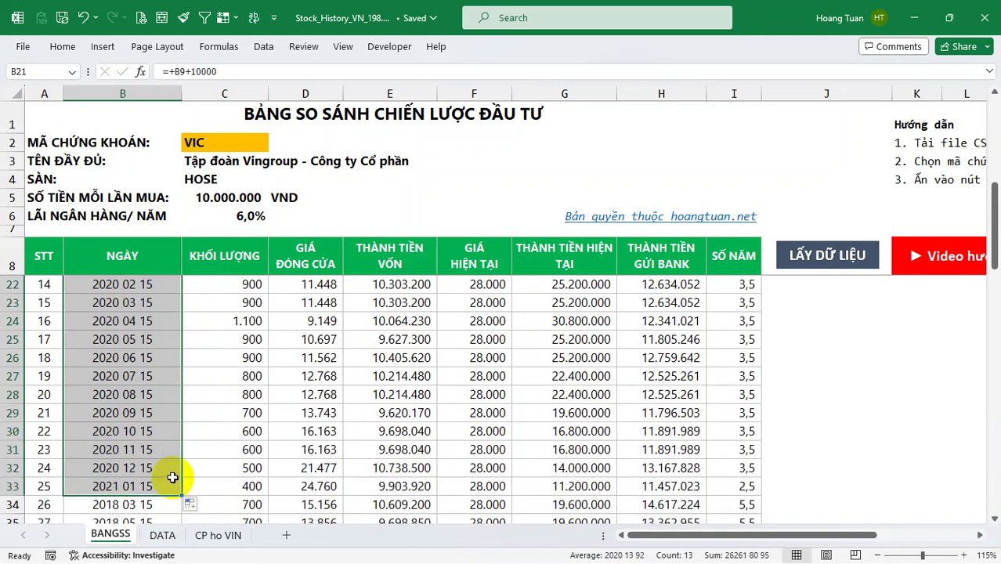
scroll(173, 476, "down", 2)
scroll(188, 376, "down", 1)
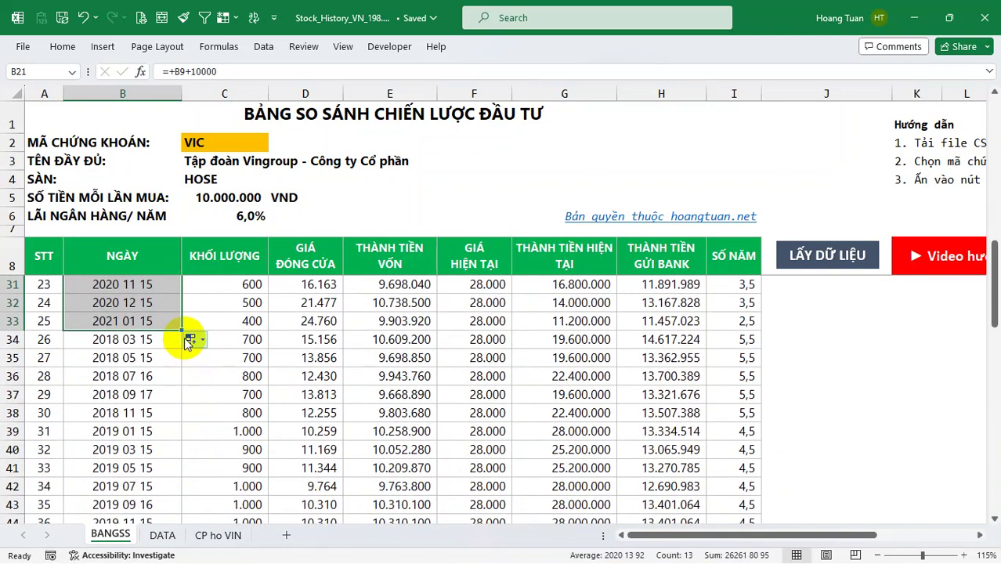
left_click_drag(182, 333, 163, 537)
Step: Inspect consecutive trading dates in the DATA sheet's price history
left_click(163, 535)
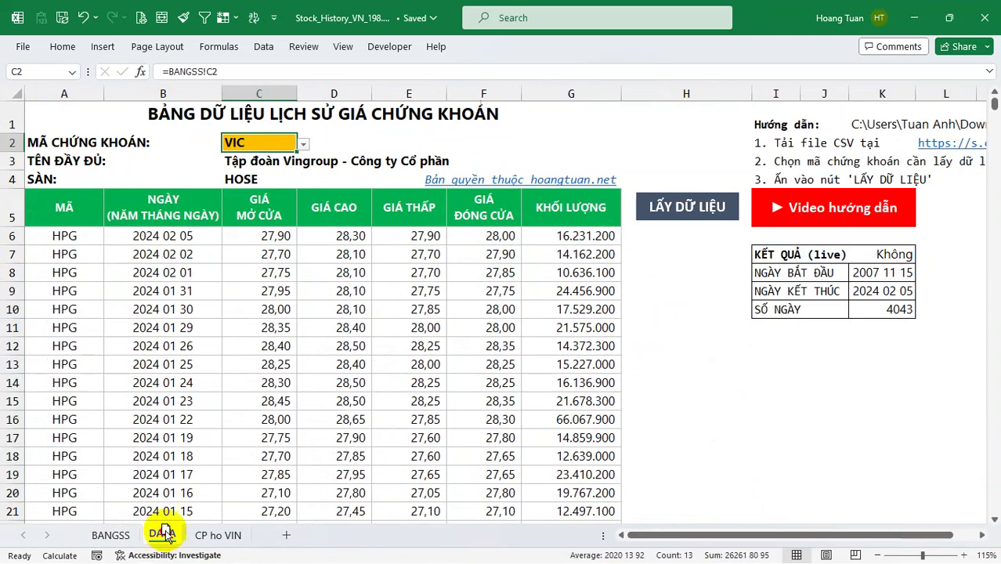
left_click_drag(163, 456, 152, 368)
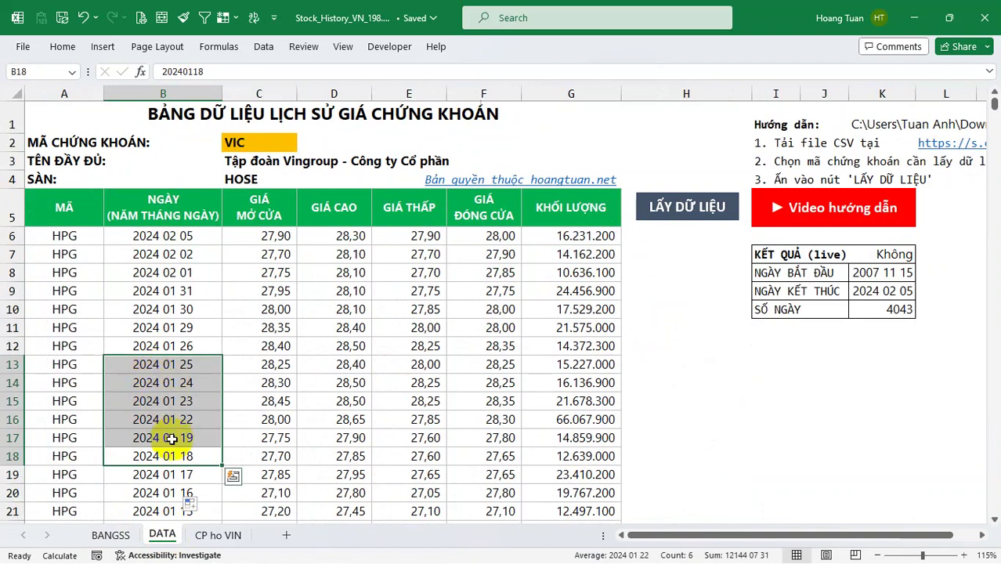
left_click(177, 328)
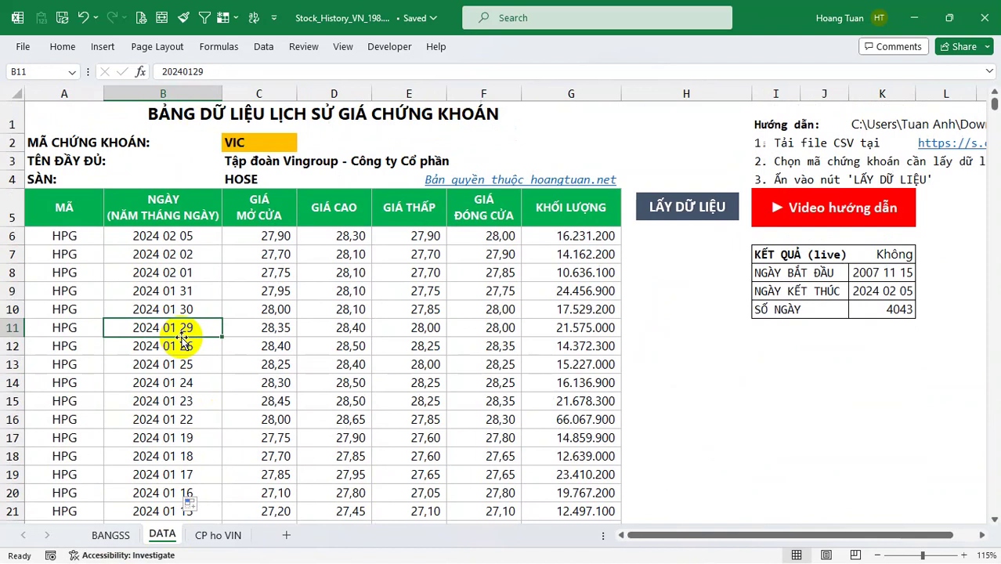
Step: Back on BANGSS, extend the monthly purchase dates from 2021 01 15 to 2021 08 15
key("ctrl+Page_Up")
scroll(161, 342, "down", 3)
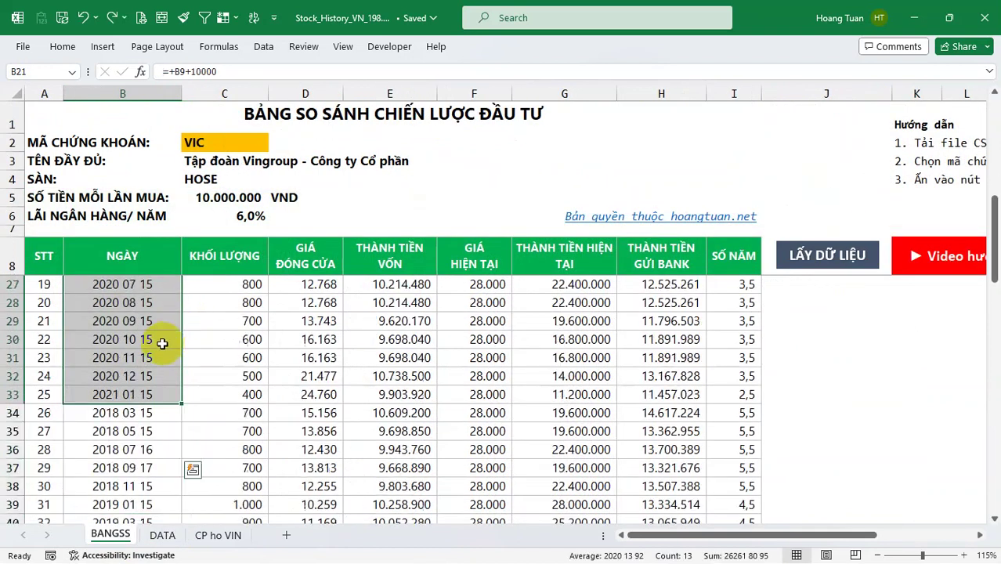
left_click(136, 333, "shift")
scroll(136, 333, "up", 1)
left_click(169, 323)
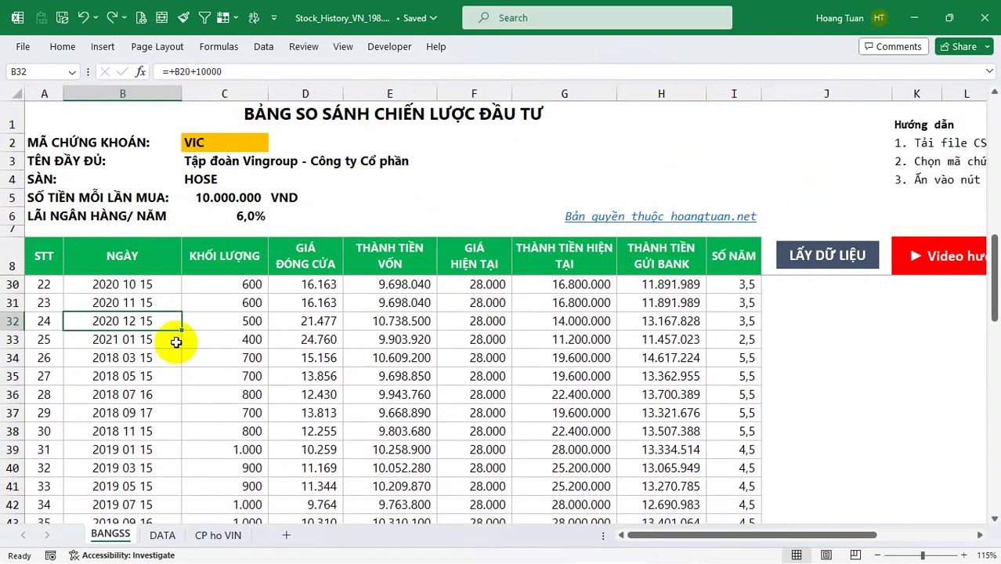
left_click(179, 342)
left_click_drag(183, 353, 179, 465)
Step: Fill the dates on through 2024 01 15, yielding 60% stock versus 16% bank return
scroll(178, 455, "down", 3)
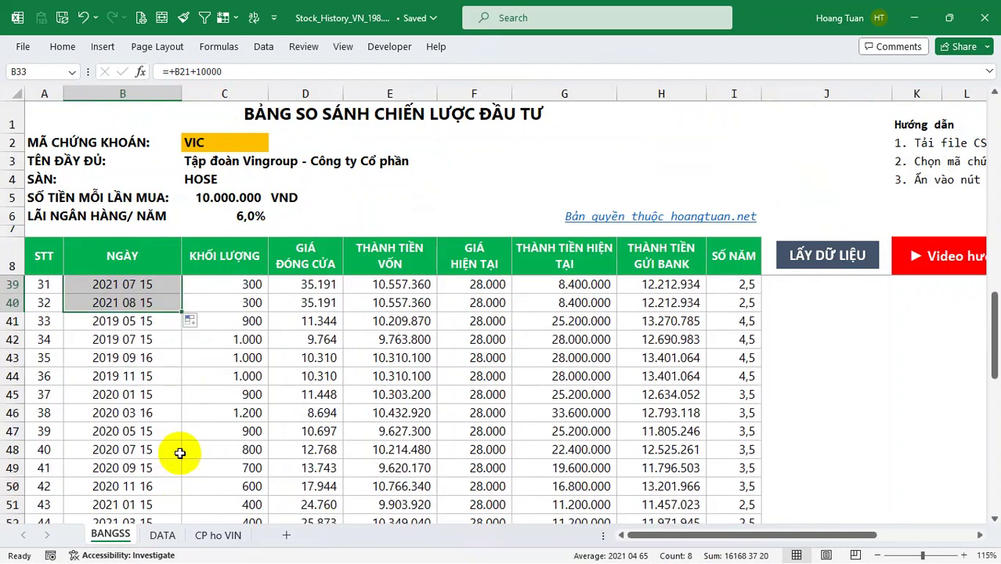
left_click(137, 305)
scroll(141, 345, "down", 9)
scroll(143, 376, "down", 1)
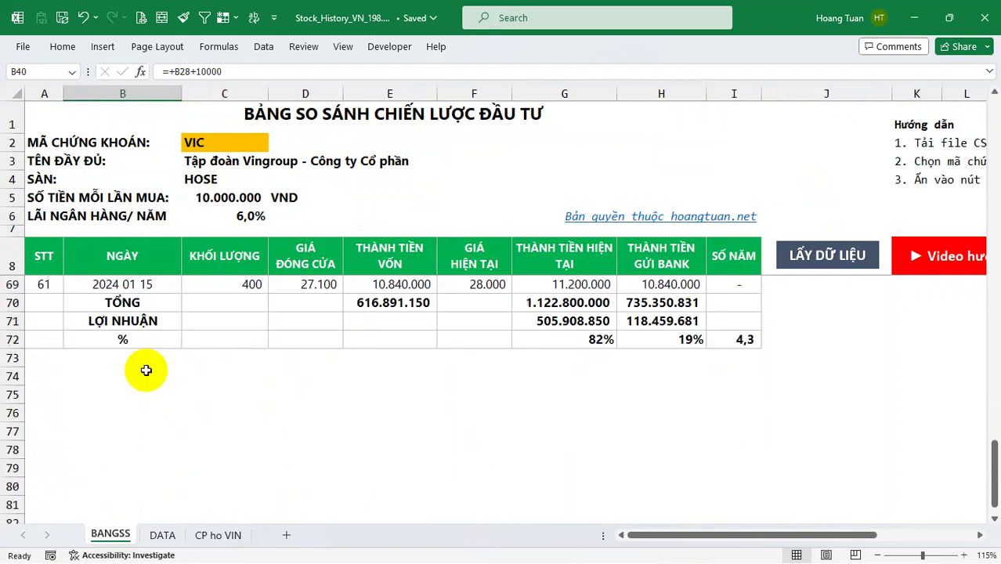
scroll(141, 353, "up", 2)
scroll(130, 364, "up", 1)
left_click_drag(128, 368, 129, 375)
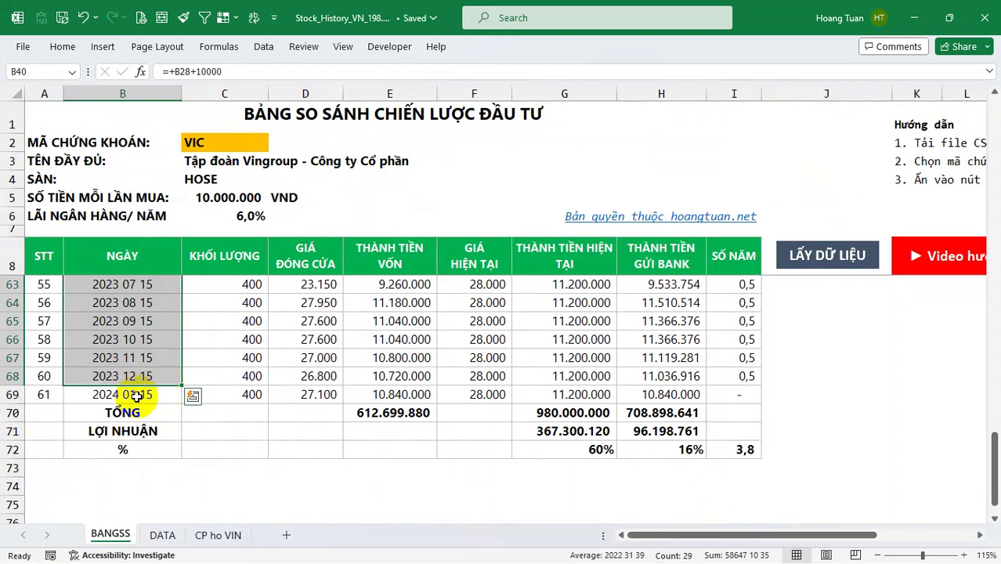
left_click(137, 398)
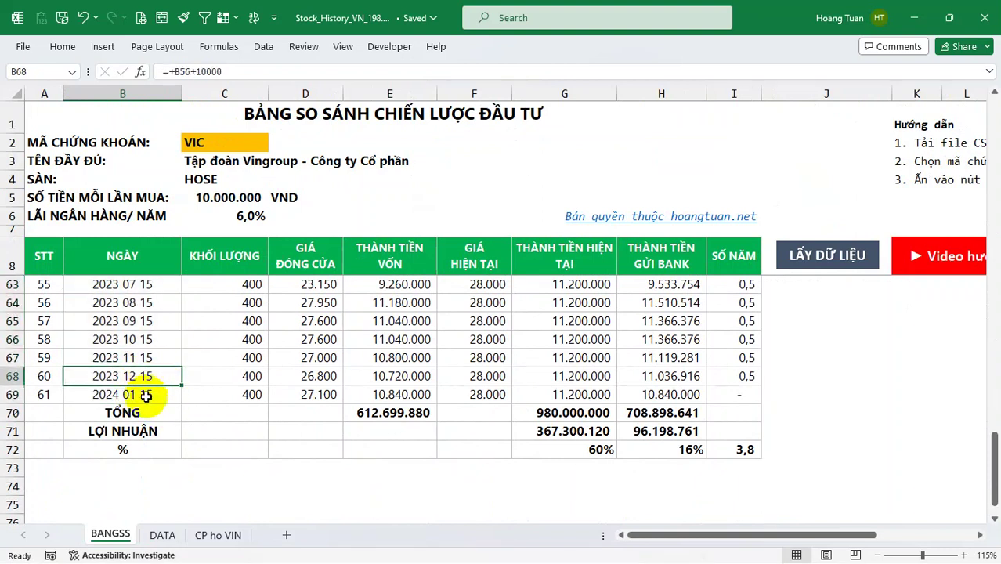
mouse_move(972, 554)
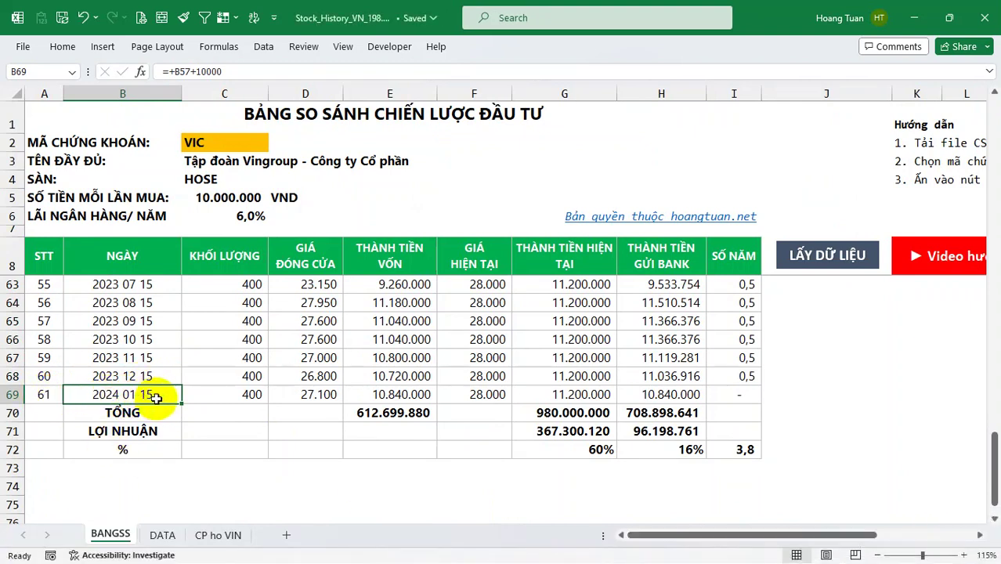
scroll(477, 381, "up", 3)
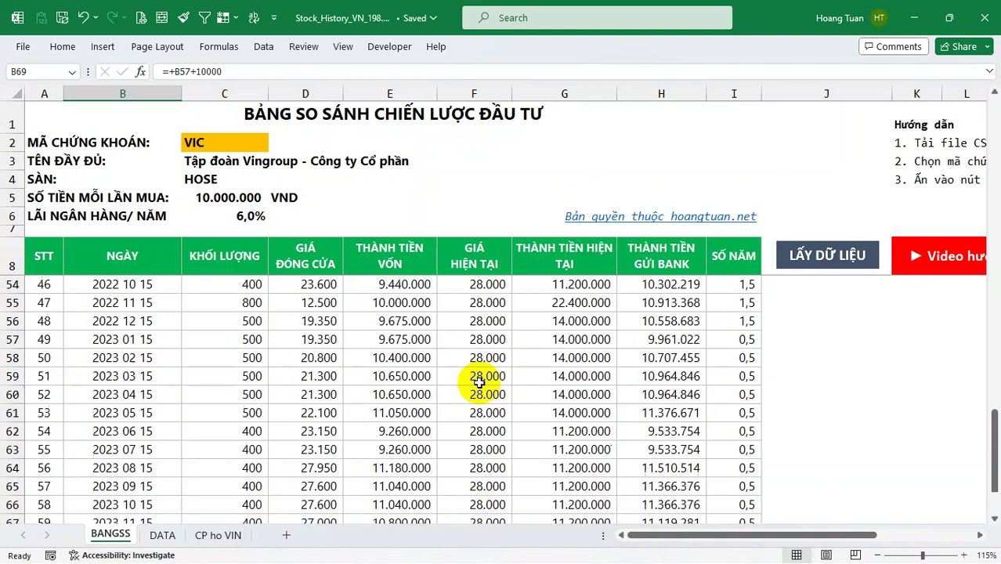
scroll(459, 381, "up", 12)
scroll(457, 381, "up", 3)
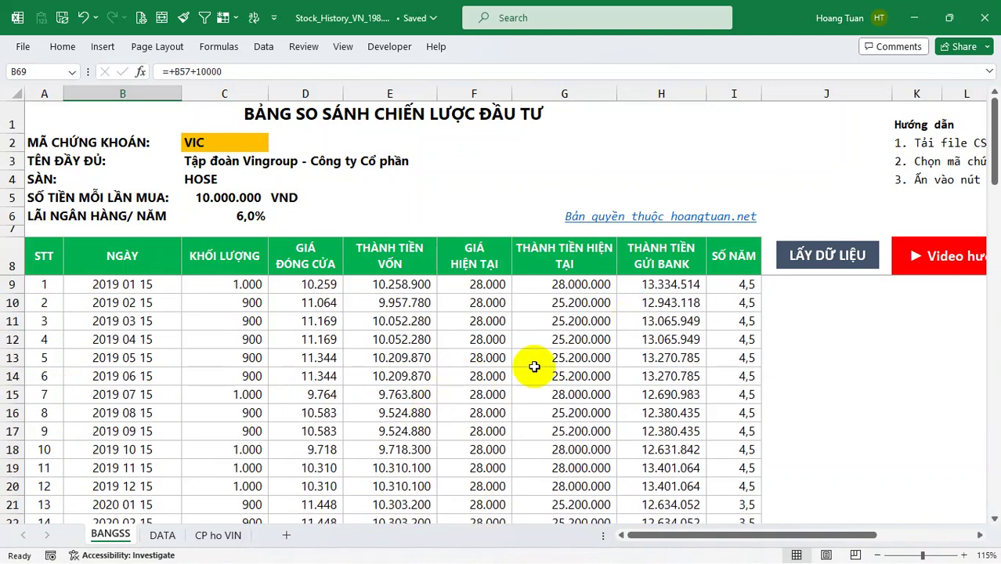
left_click(229, 144)
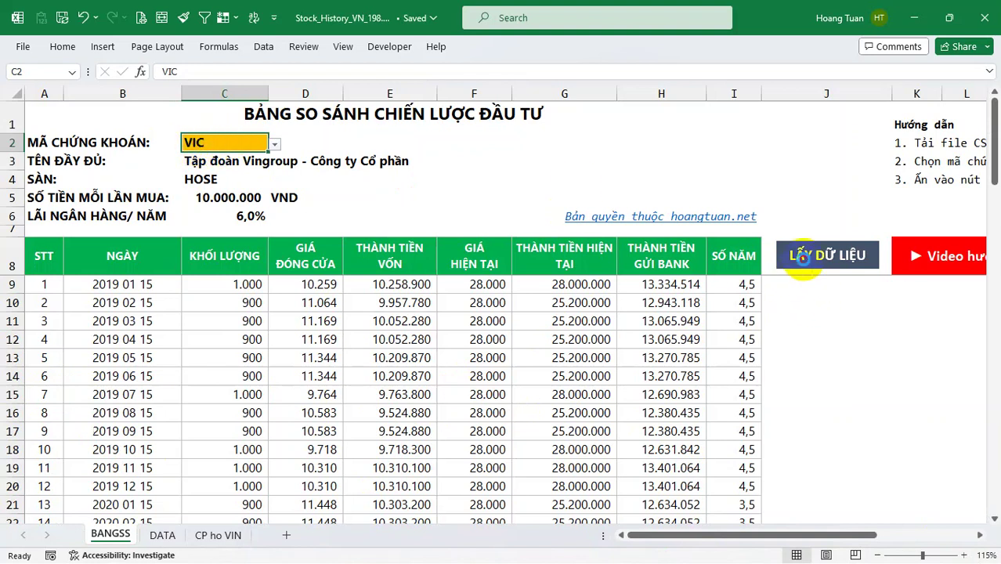
Step: Refetch VIC prices with LẤY DỮ LIỆU, giving 100 shares per purchase and a 42.200 current price
left_click(803, 258)
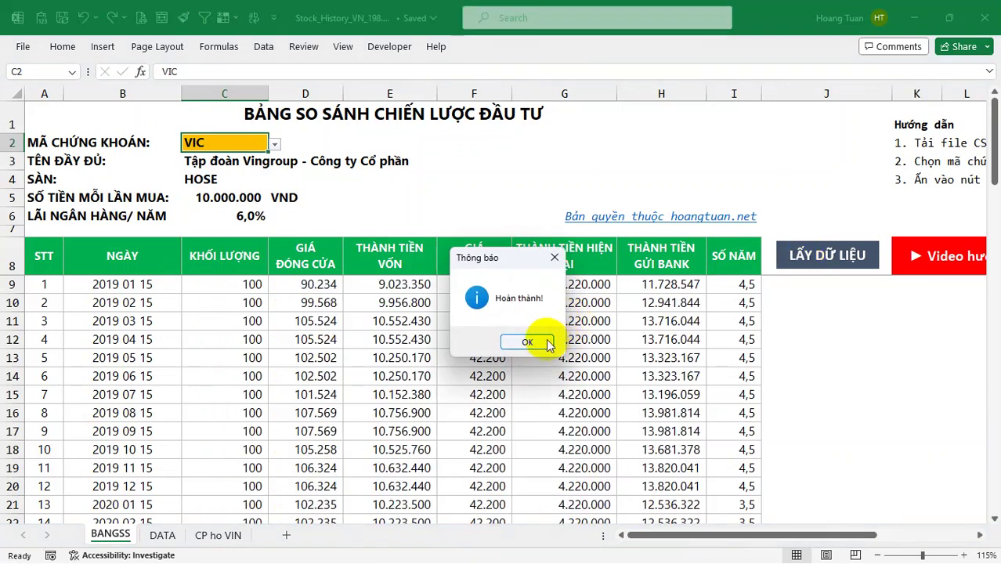
left_click(526, 341)
left_click(443, 358)
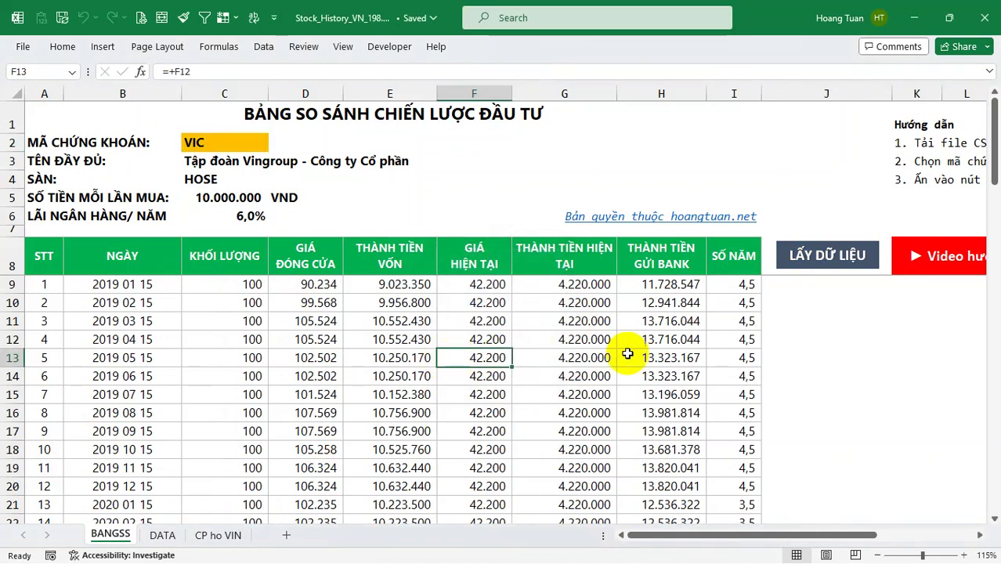
left_click(43, 219)
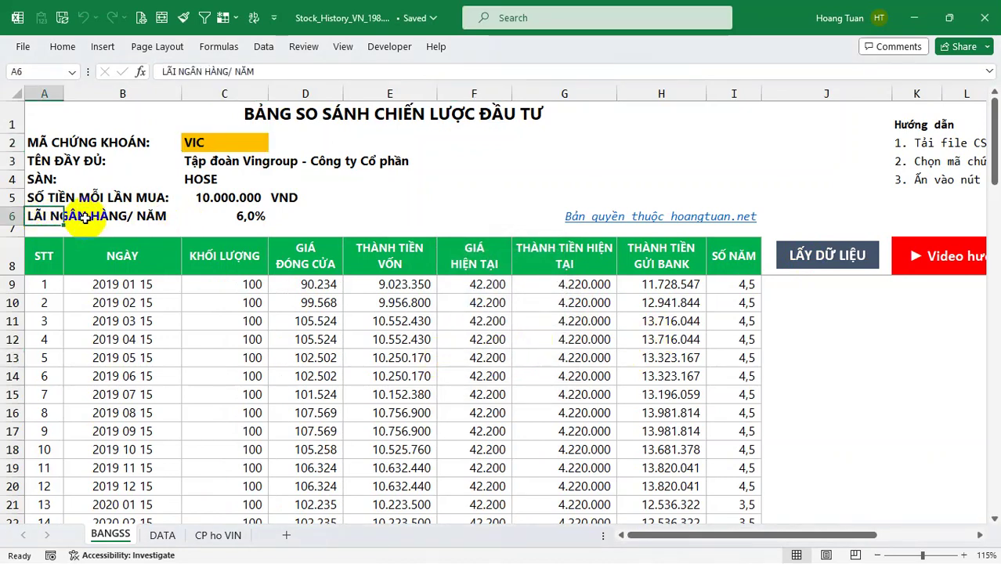
left_click(234, 217)
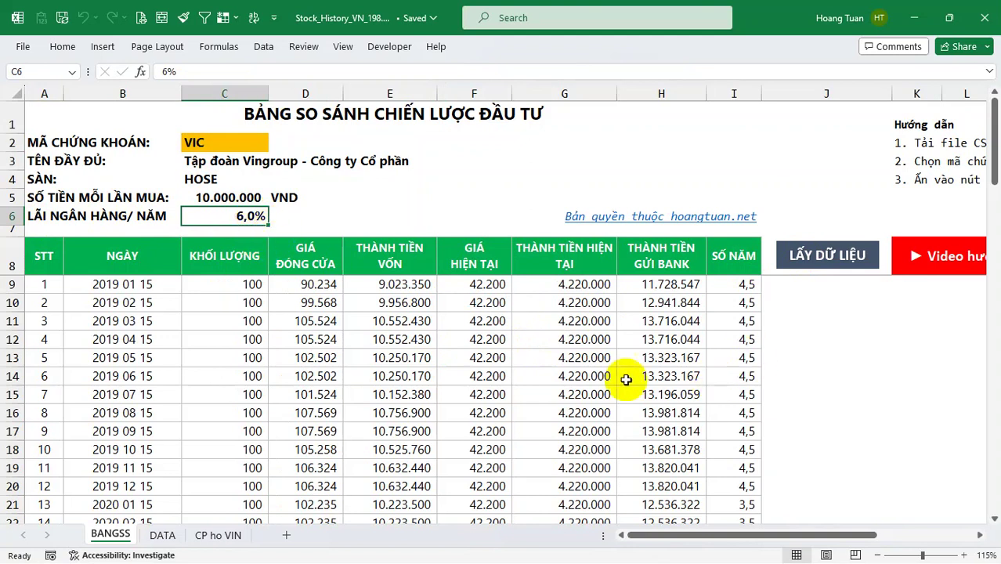
left_click(742, 286)
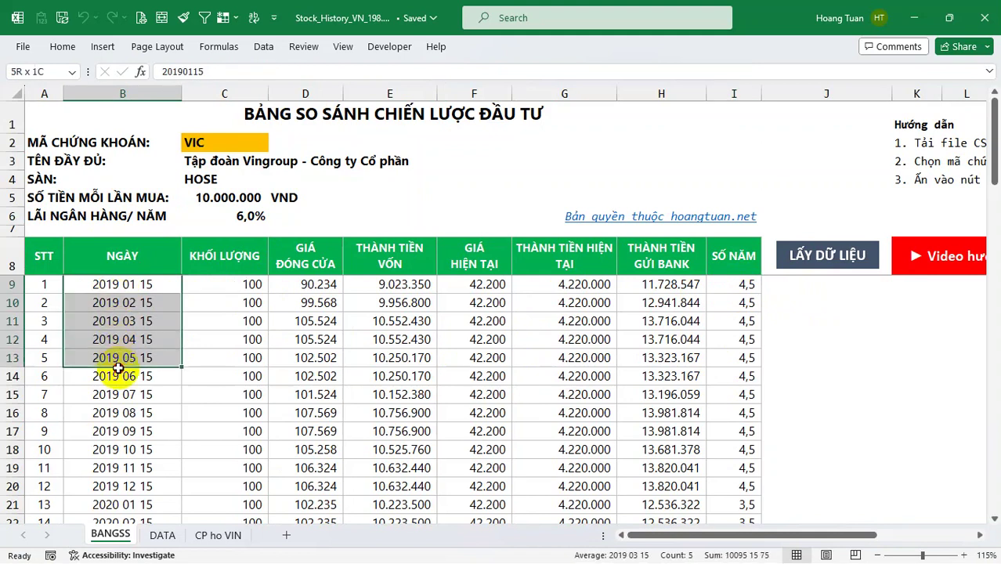
left_click_drag(116, 290, 117, 413)
left_click_drag(742, 286, 744, 486)
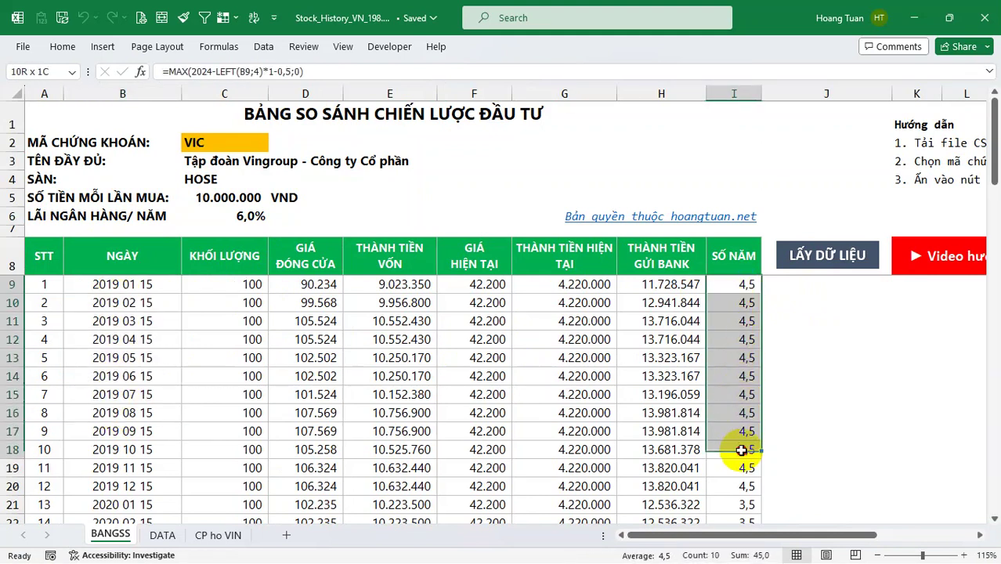
scroll(744, 462, "down", 5)
left_click_drag(742, 321, 749, 427)
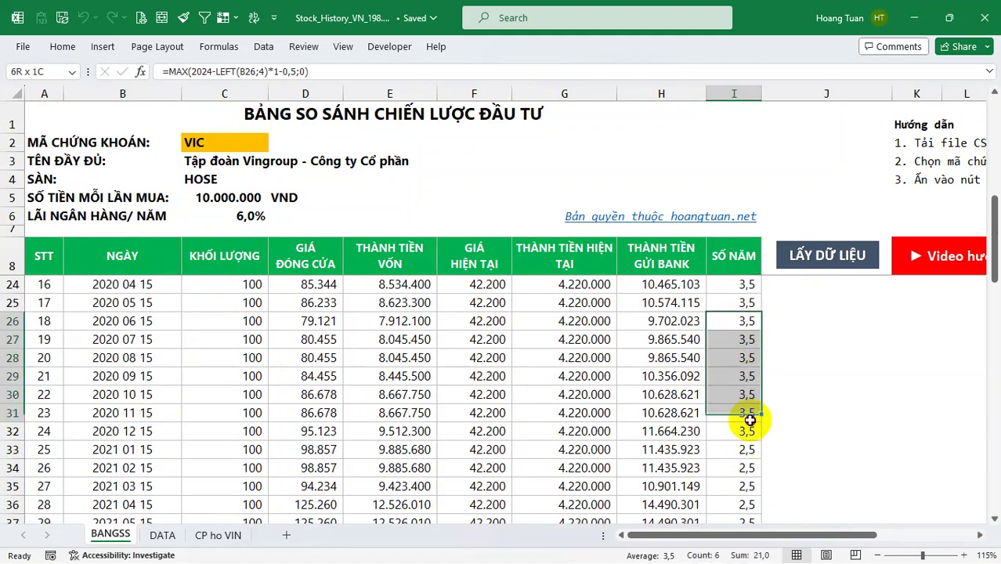
scroll(748, 423, "down", 6)
scroll(749, 423, "up", 7)
scroll(748, 423, "up", 4)
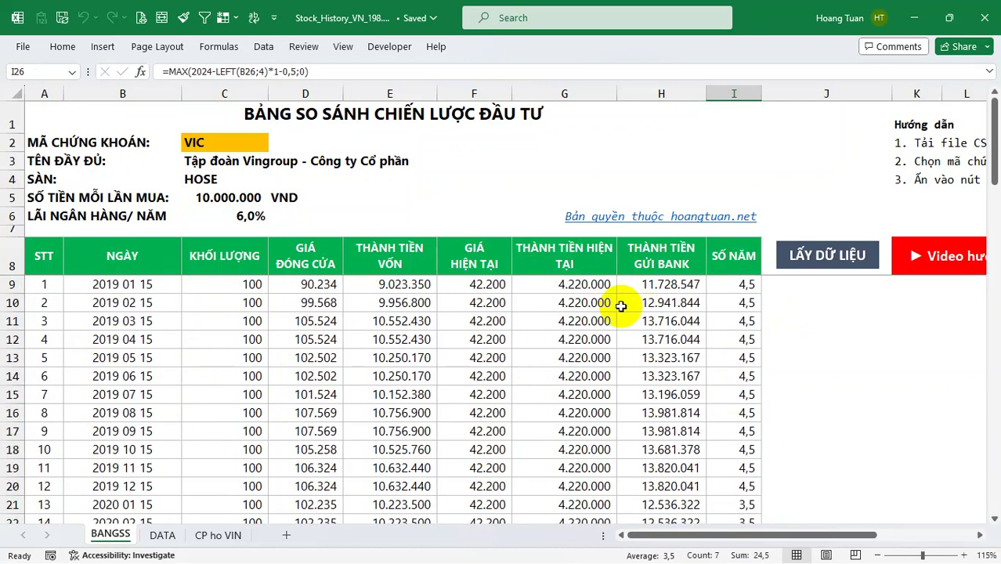
double_click(678, 286)
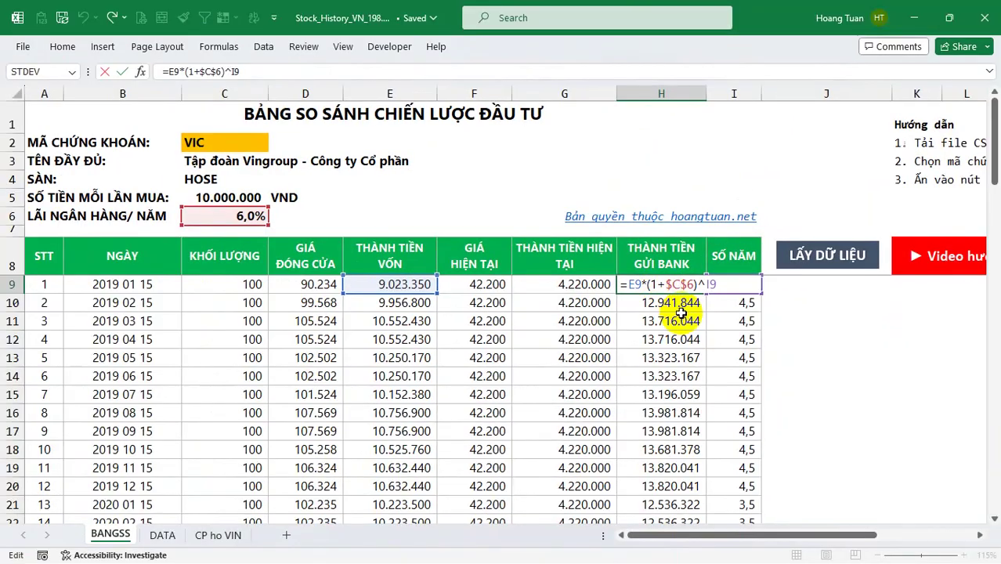
key("Escape")
scroll(677, 317, "down", 3)
scroll(674, 345, "down", 5)
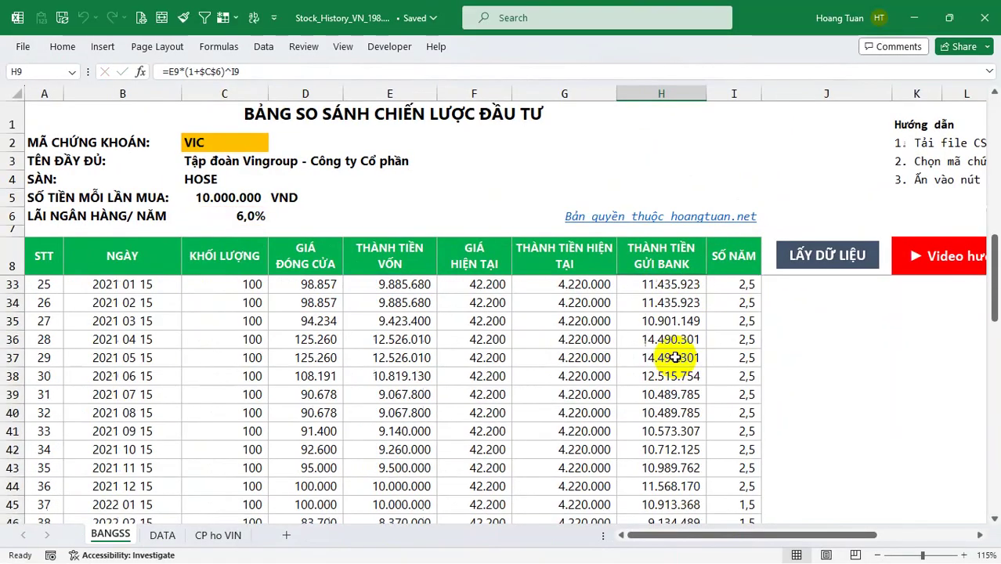
scroll(666, 356, "down", 6)
scroll(664, 360, "down", 5)
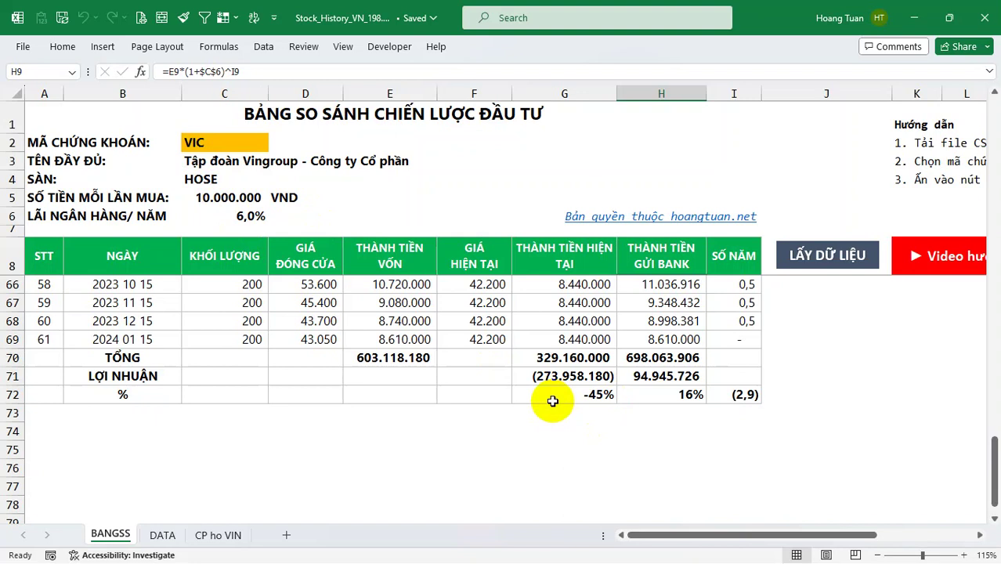
scroll(268, 396, "up", 2)
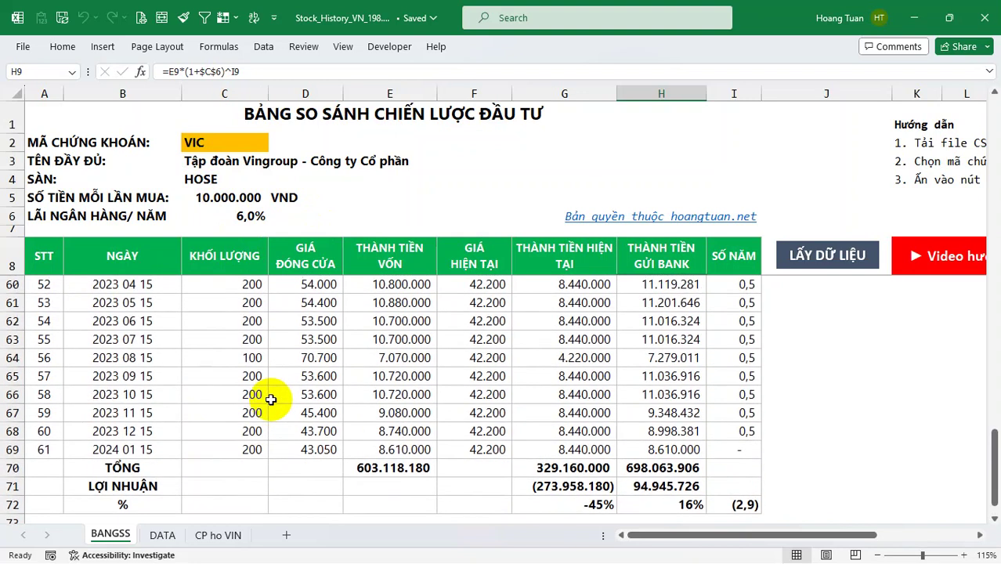
scroll(424, 455, "up", 2)
scroll(415, 368, "up", 1)
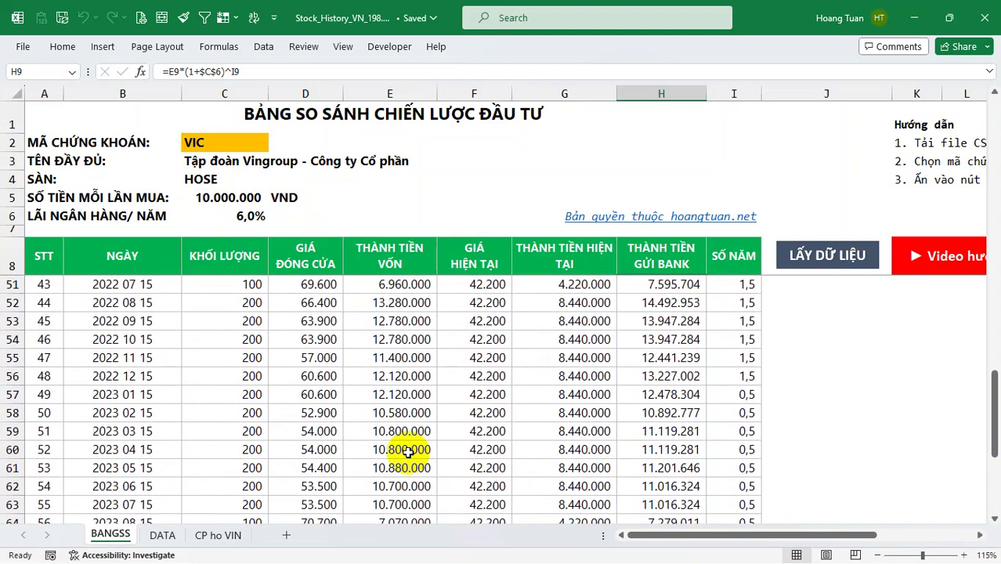
left_click(387, 302)
scroll(409, 369, "down", 1)
scroll(423, 384, "down", 2)
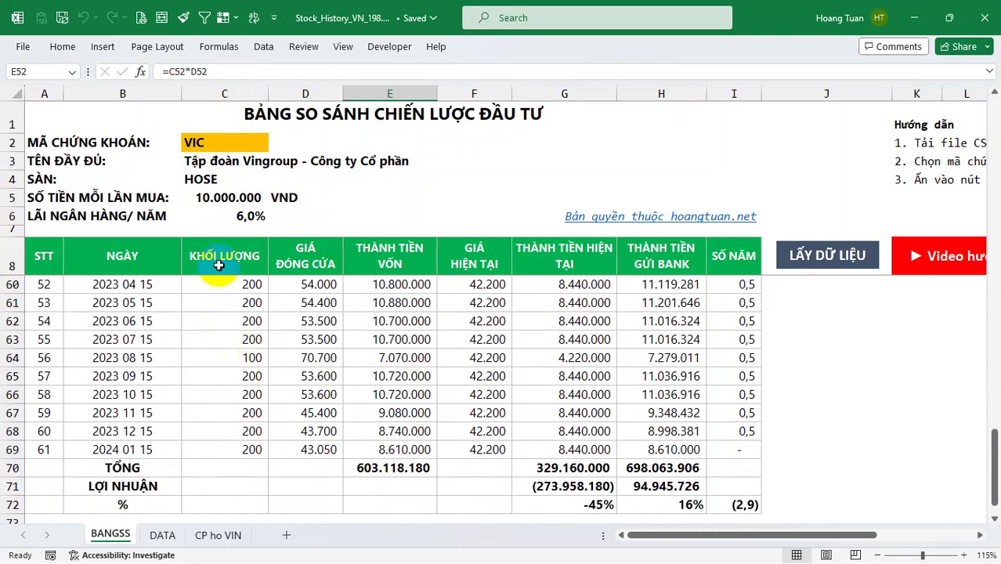
left_click(262, 357)
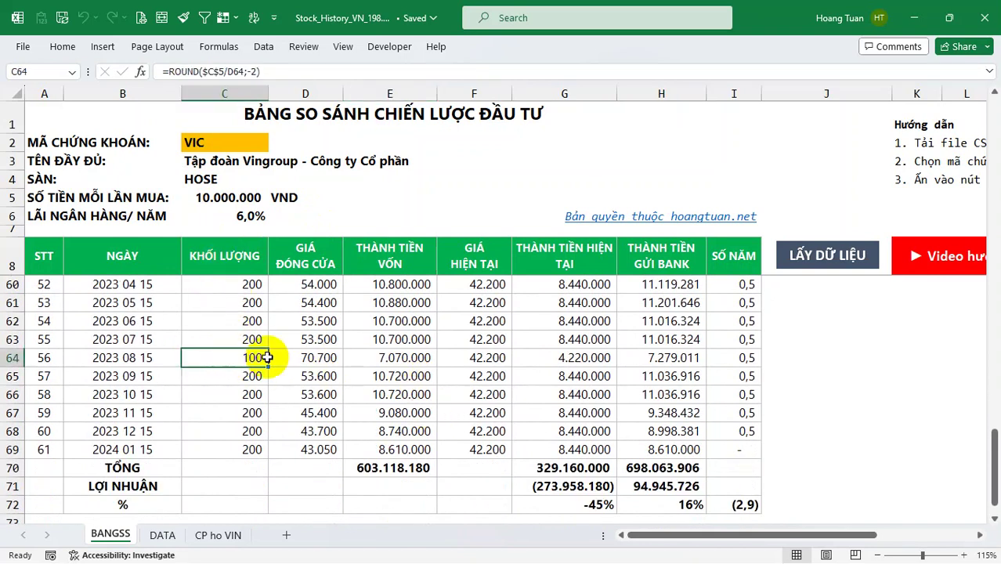
scroll(674, 425, "down", 2)
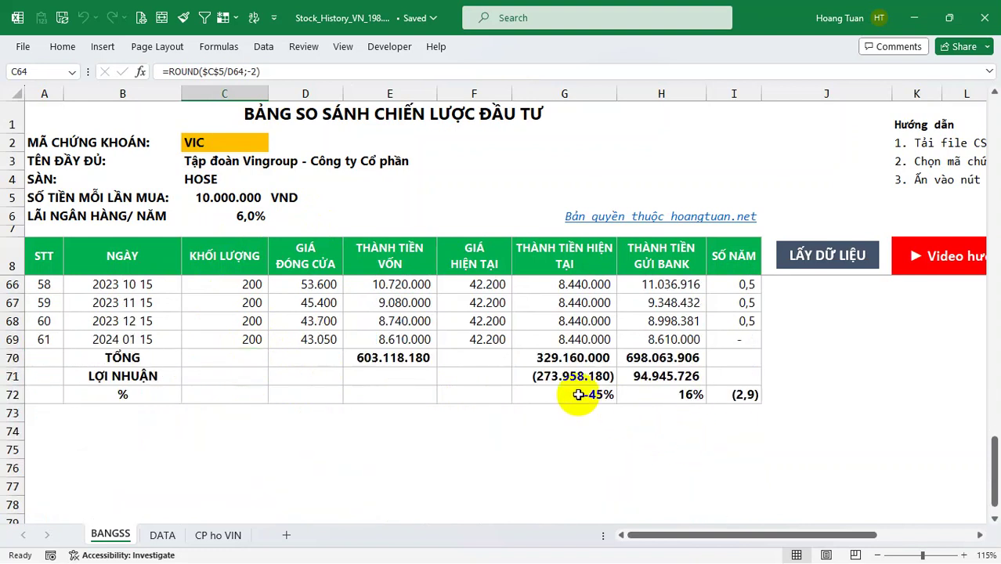
left_click(551, 358)
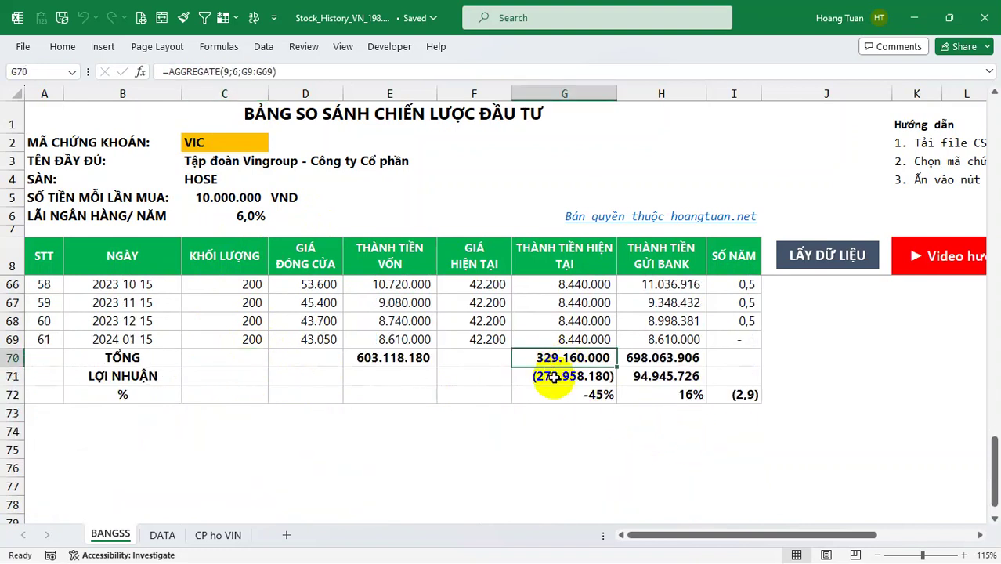
left_click(370, 358)
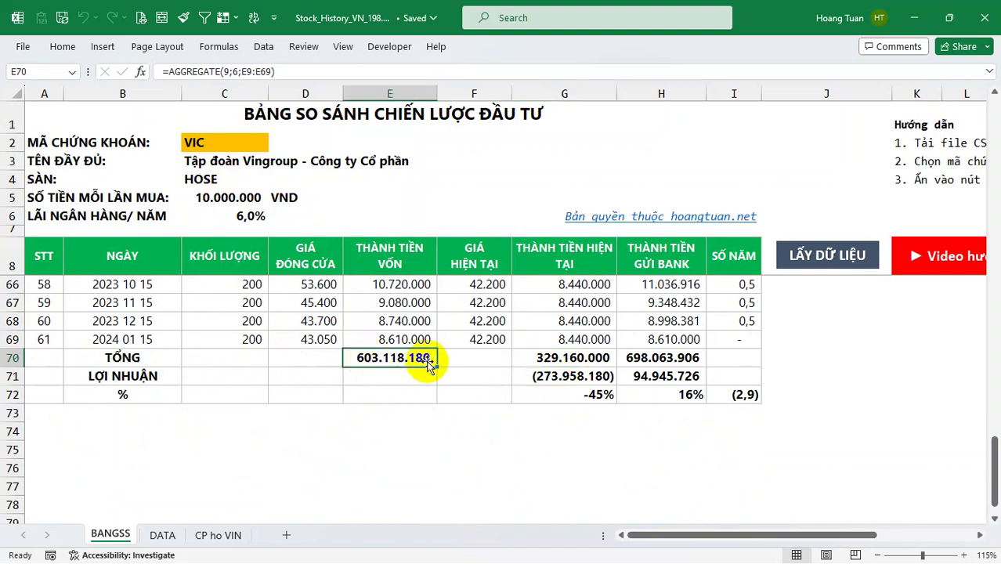
left_click(577, 361)
left_click(566, 376)
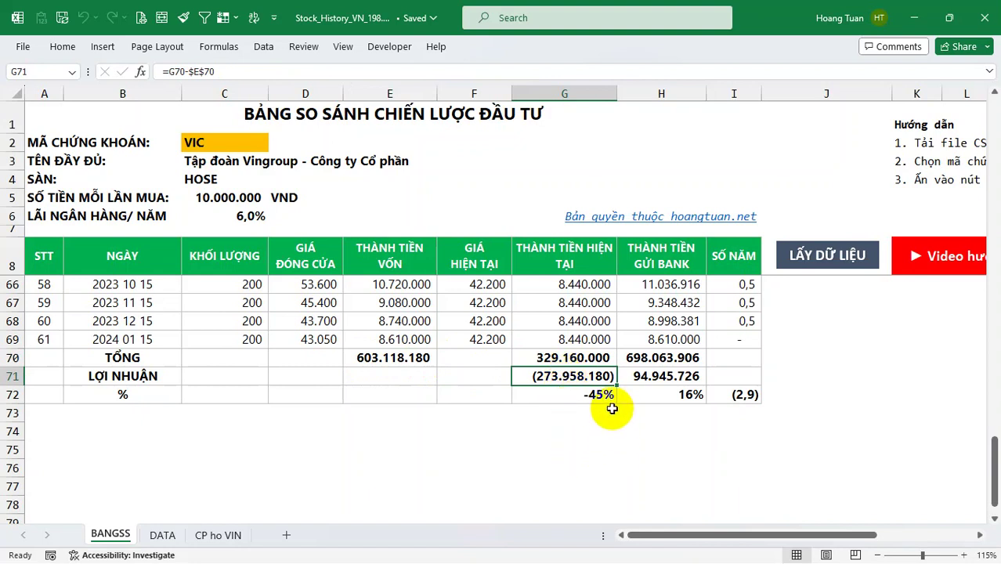
left_click(600, 396)
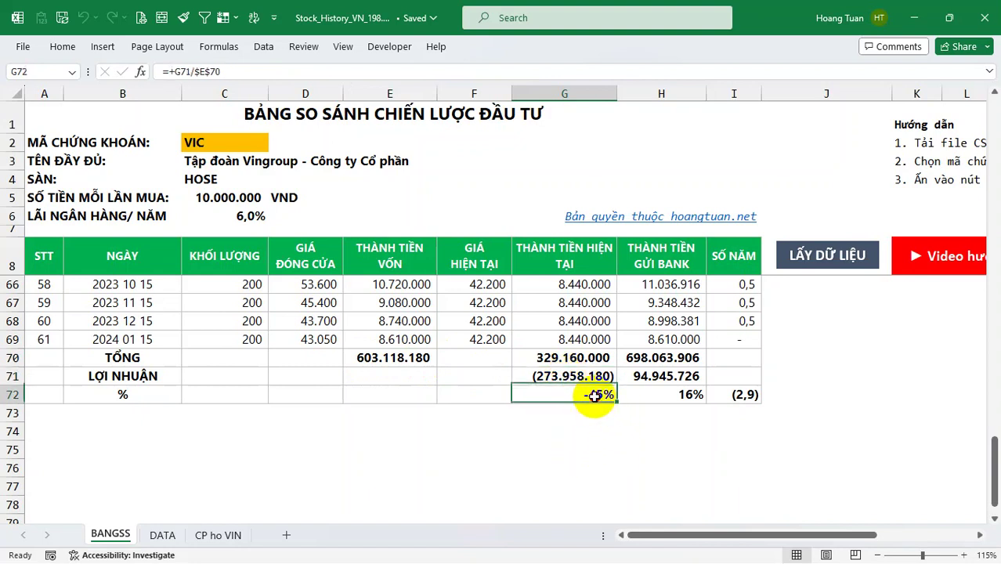
left_click(678, 396)
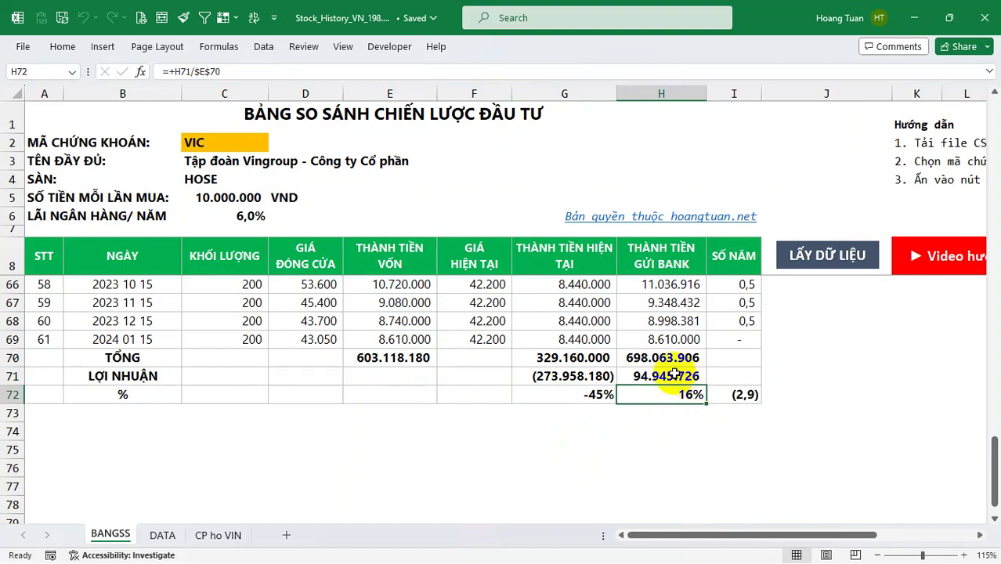
left_click(648, 377)
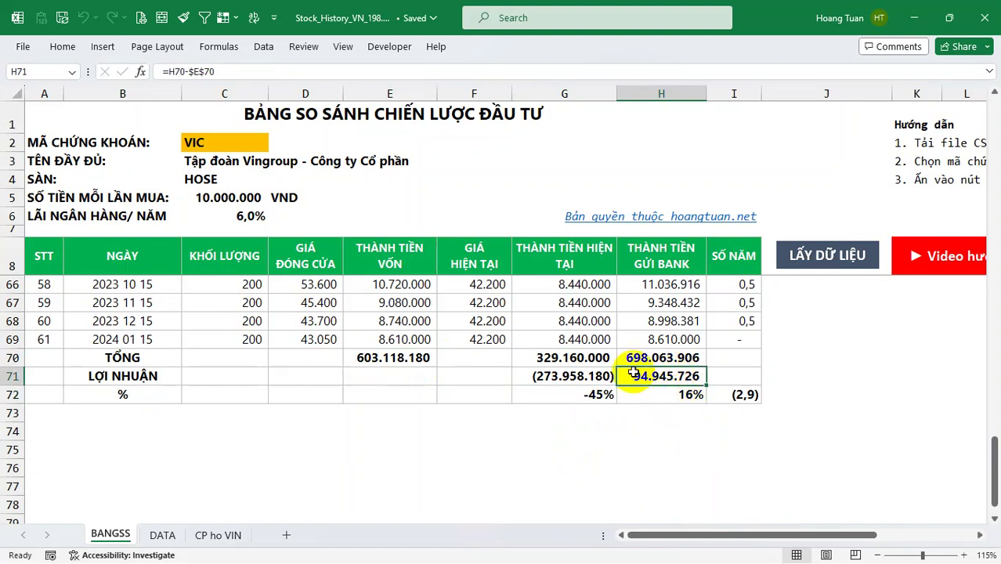
left_click(668, 400)
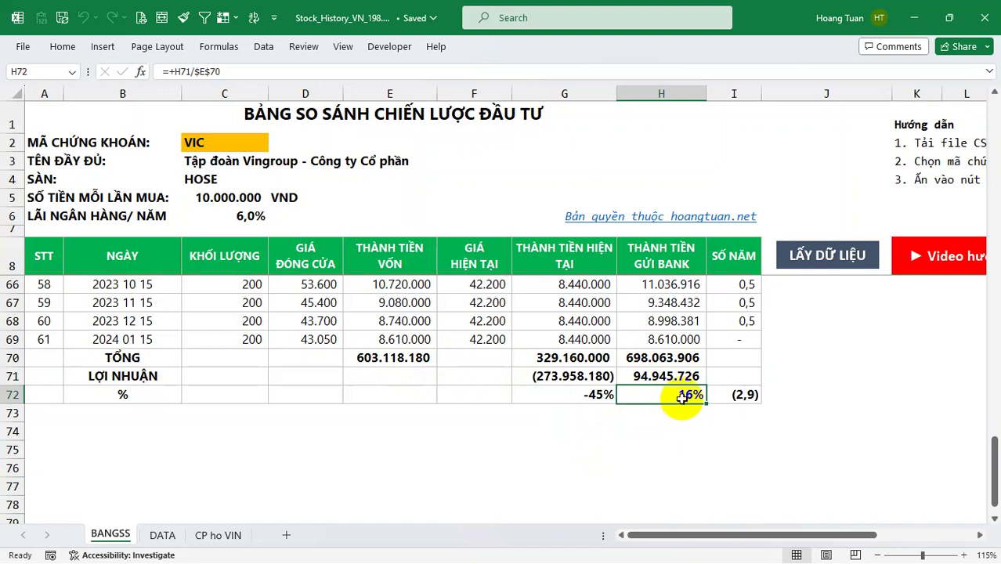
left_click(387, 357)
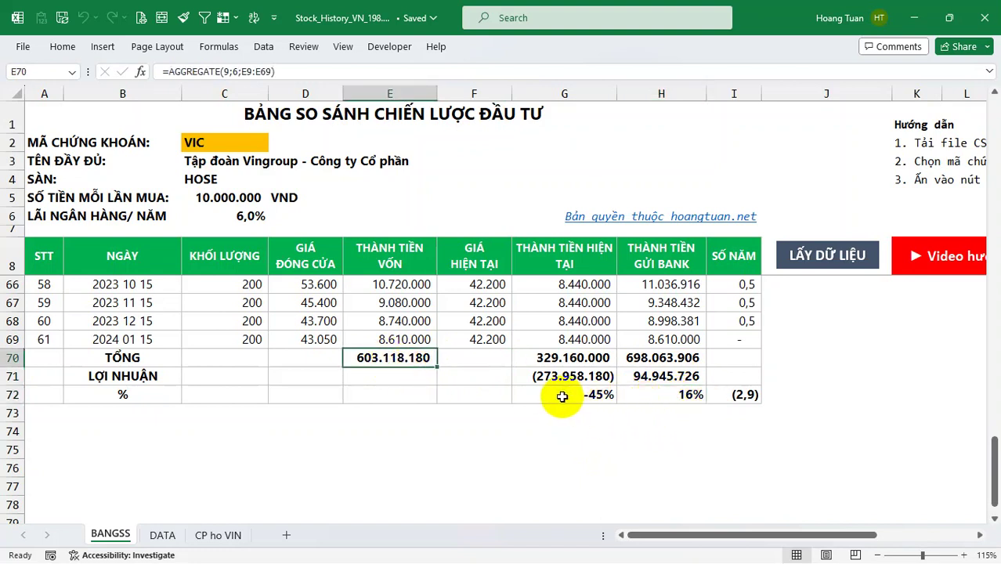
Step: Copy VIC's -45%, 16% and (2,9) from G72:I72 and paste as values into F4 on CP ho VIN
left_click_drag(563, 396, 708, 394)
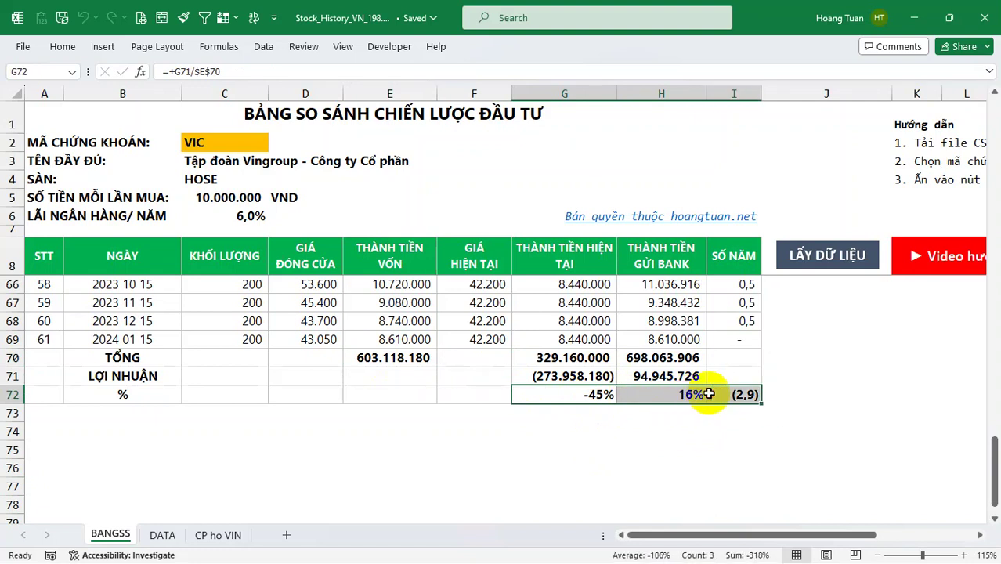
key("ctrl+c")
left_click(220, 536)
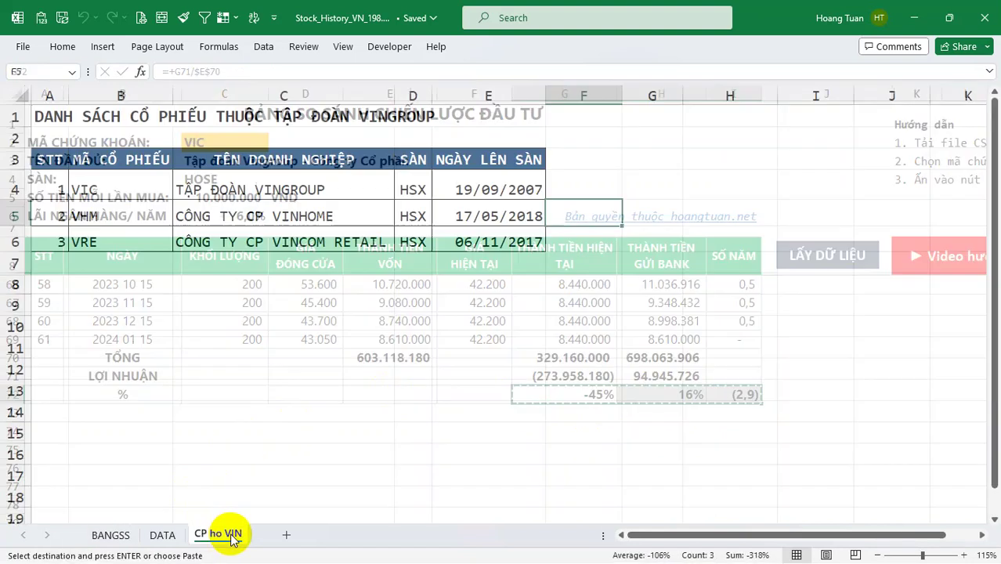
left_click(586, 192)
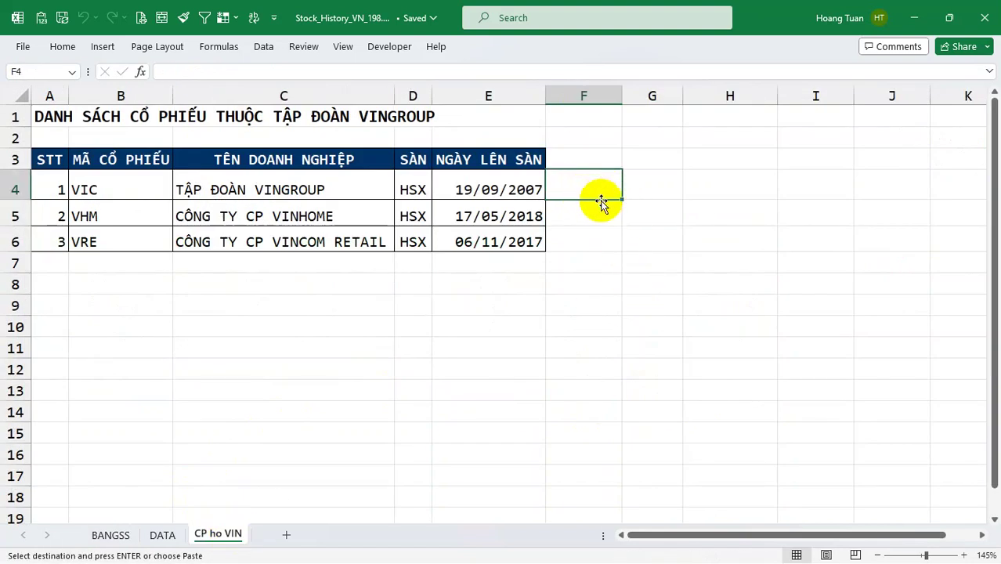
key("ctrl+v")
key("ctrl+v")
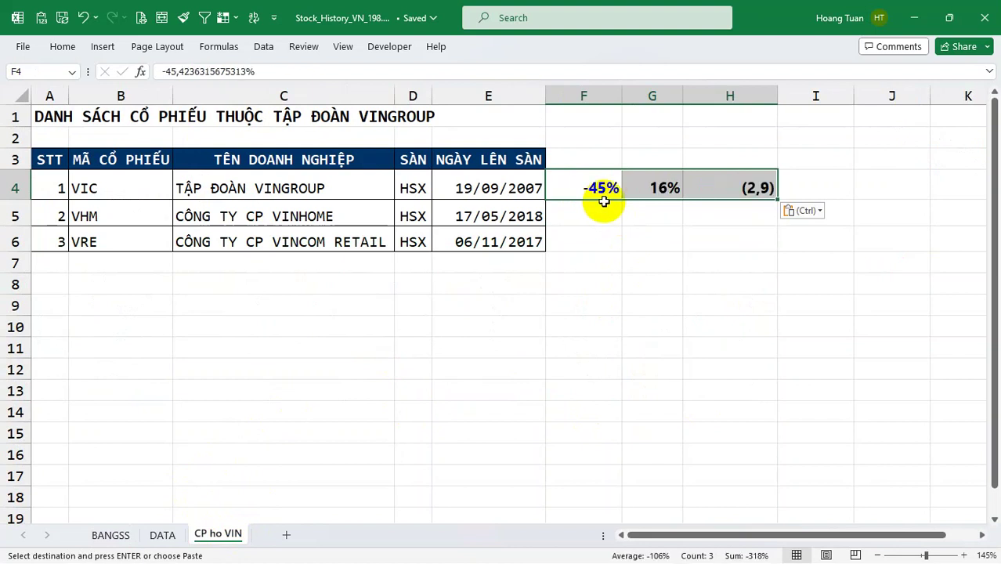
left_click(592, 157)
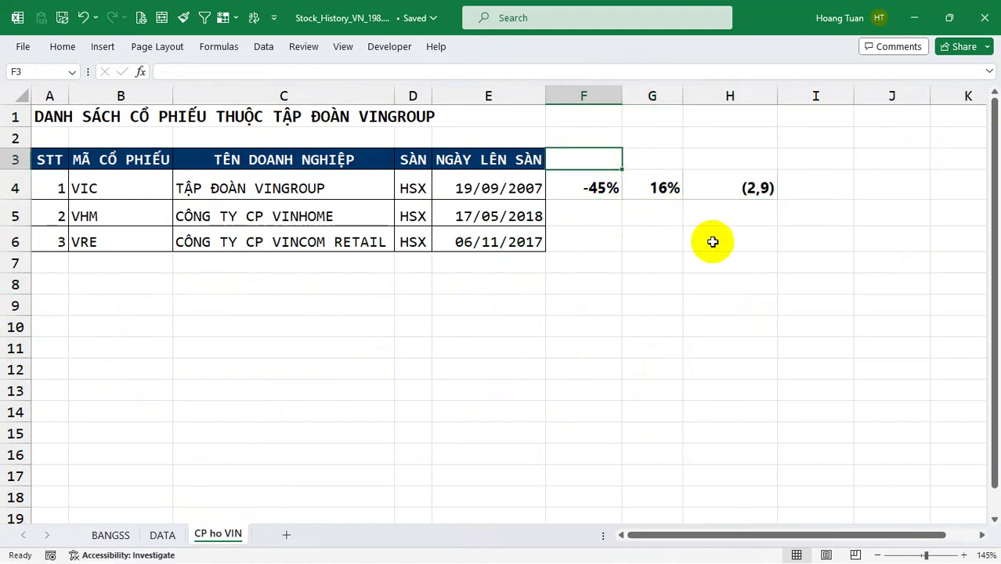
Step: Enter the headers Tỷ lệ lãi đầu tư, Tỷ lệ gửi Bank and Số lần in F3:H3
type("Ty")
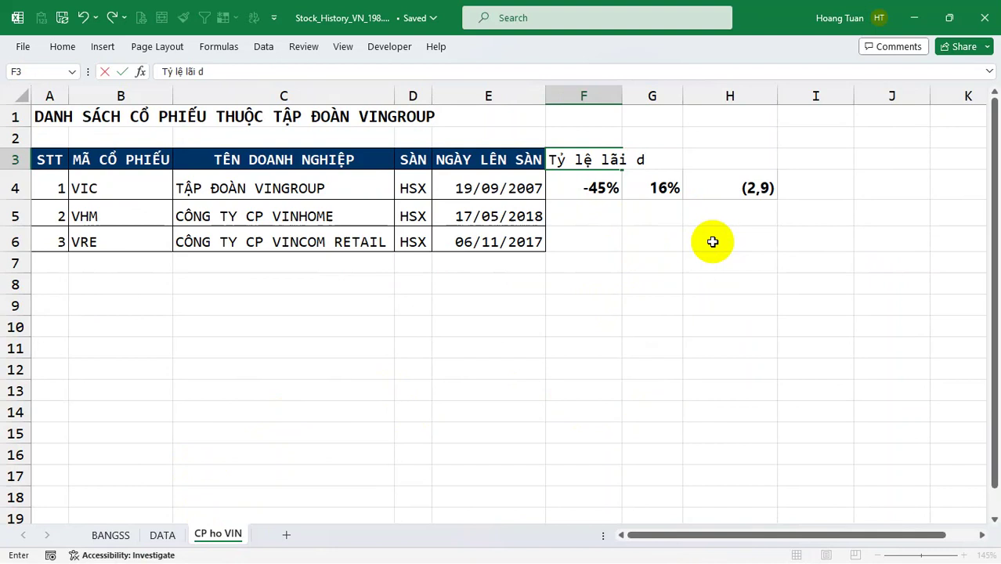
key("Tab")
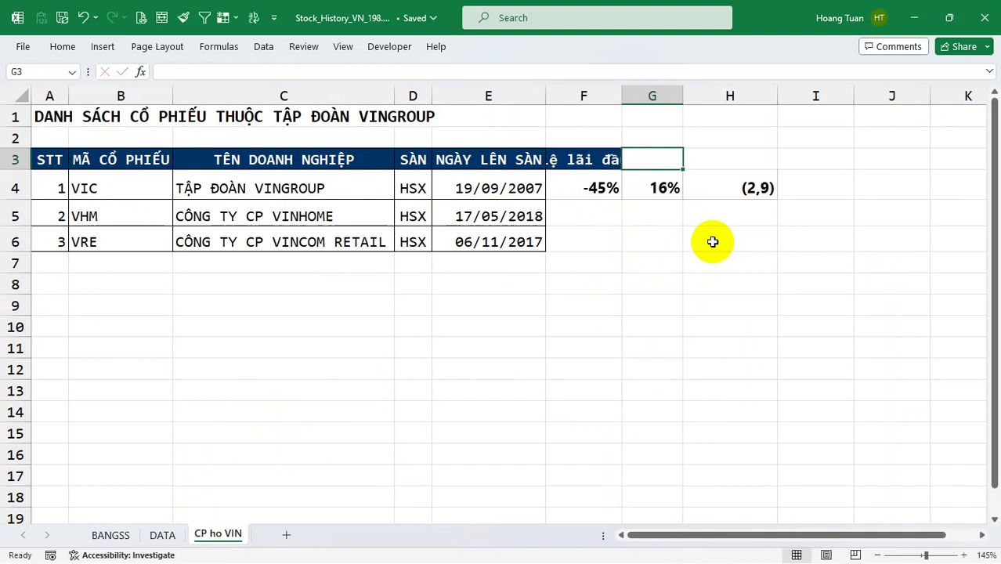
type("Ty")
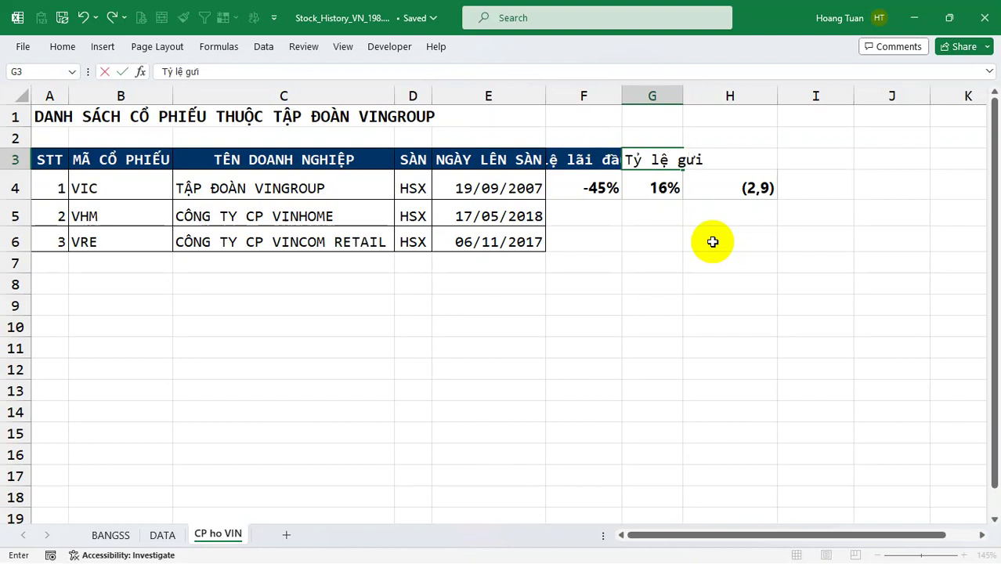
key("Tab")
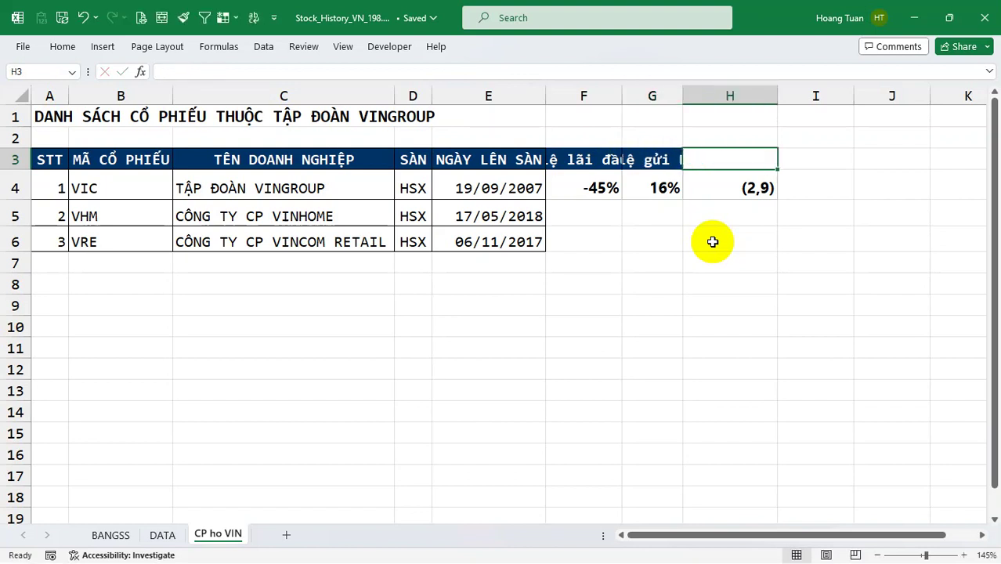
type("So")
key("Return")
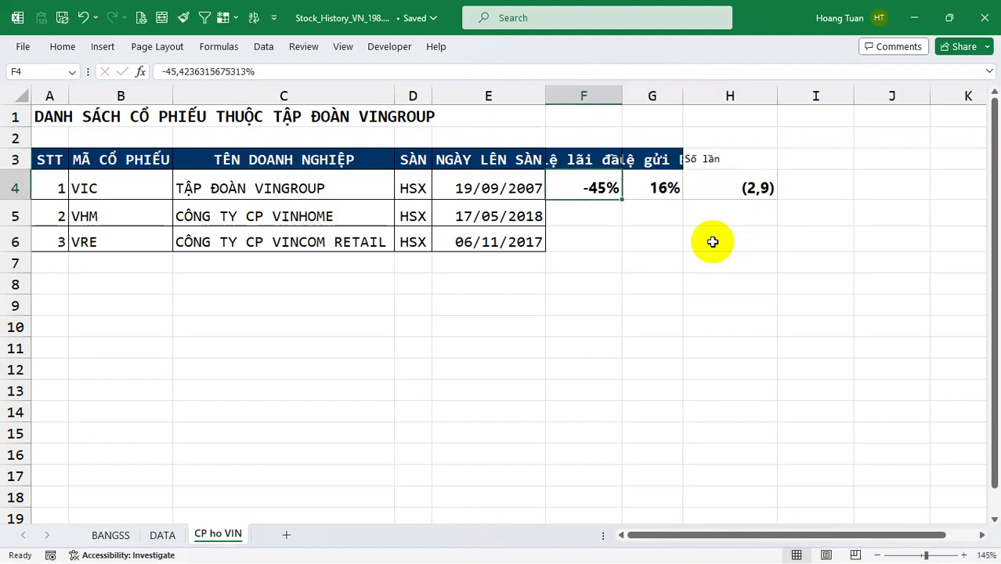
Step: Copy G3's header formatting onto H3, make row 3 taller and wrap the header text
left_click_drag(571, 157, 727, 163)
left_click(654, 165)
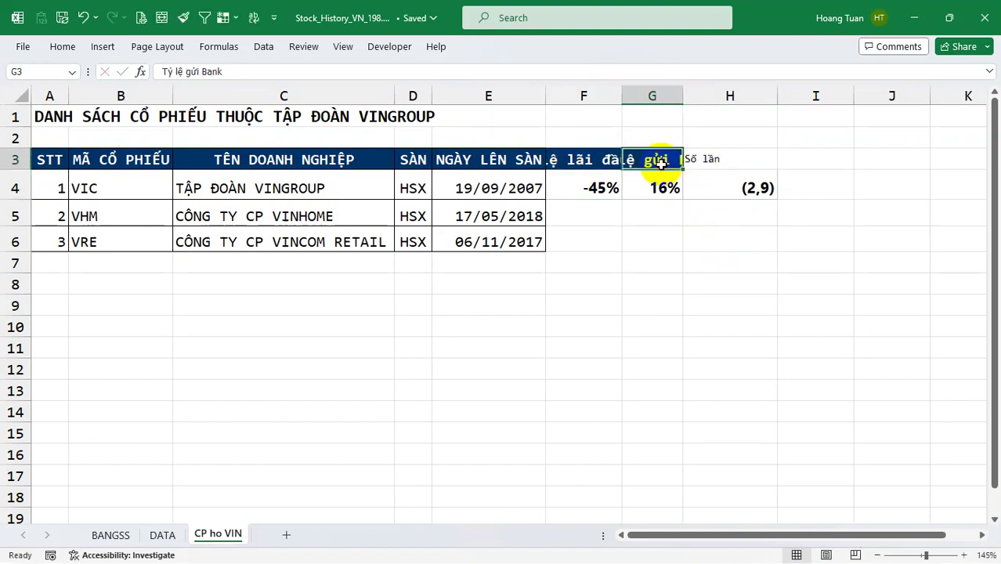
left_click(183, 17)
left_click(711, 168)
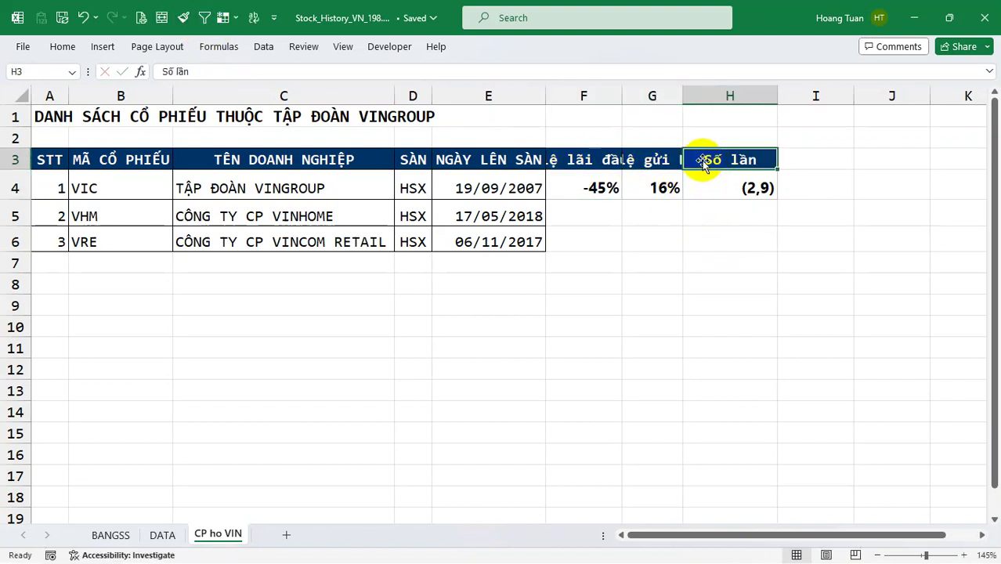
left_click(583, 160)
left_click_drag(18, 170, 19, 189)
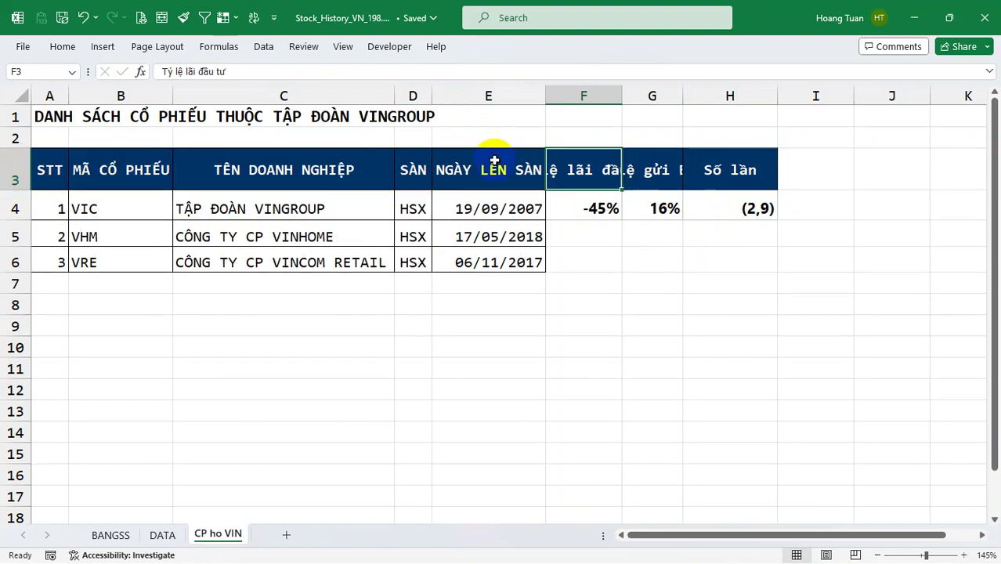
left_click_drag(603, 170, 709, 173)
left_click(253, 17)
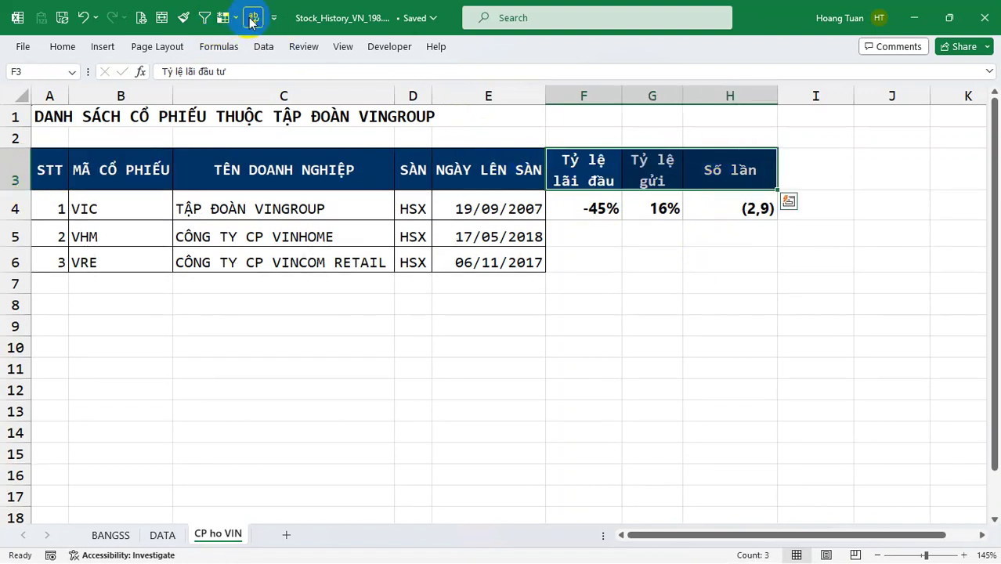
left_click(748, 284)
left_click(607, 168)
Step: Widen column F to fit its header and check the F4:H4 result values
left_click_drag(620, 96, 640, 96)
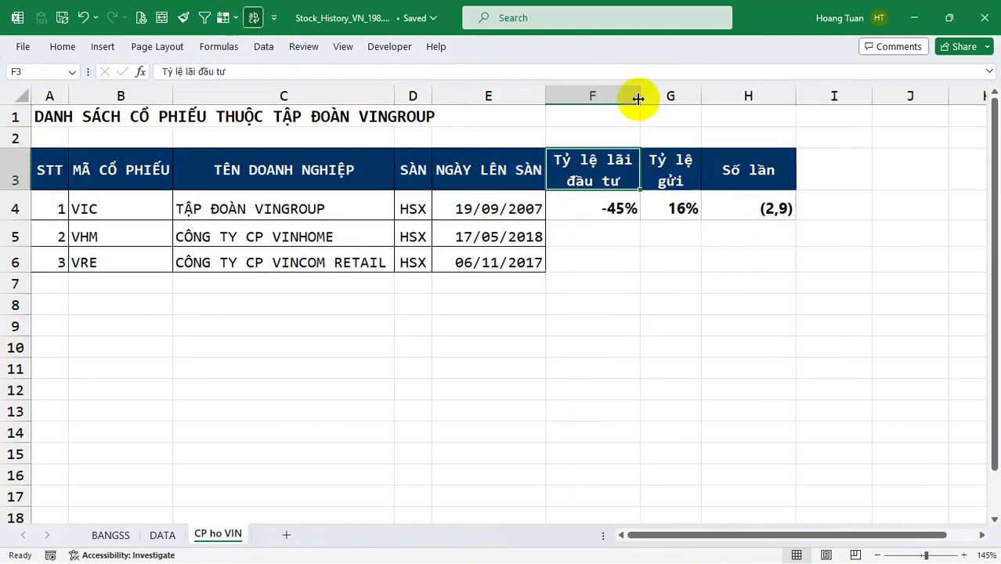
left_click(713, 302)
left_click_drag(604, 208, 744, 206)
left_click(780, 302)
left_click(762, 207)
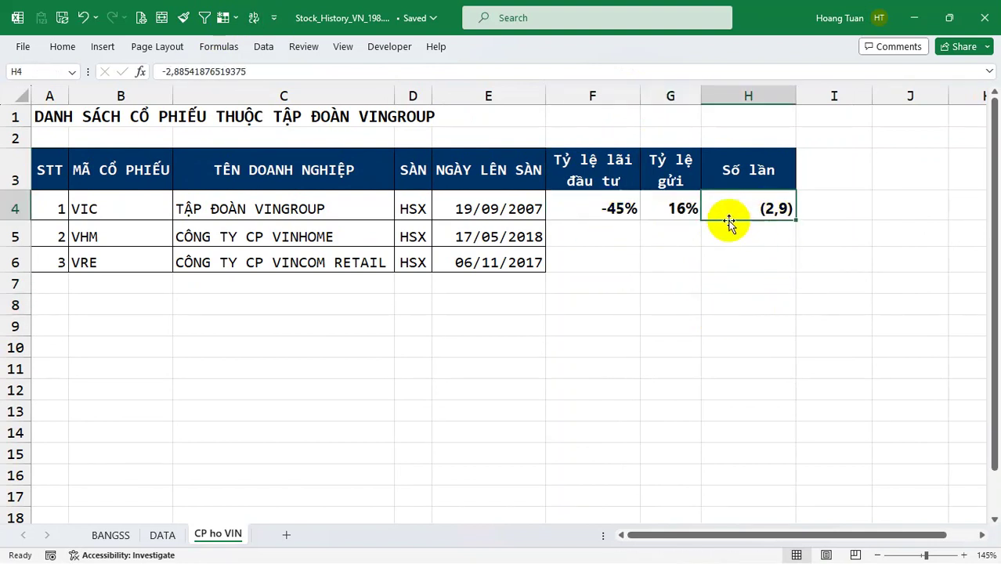
left_click_drag(619, 208, 679, 217)
left_click(758, 217)
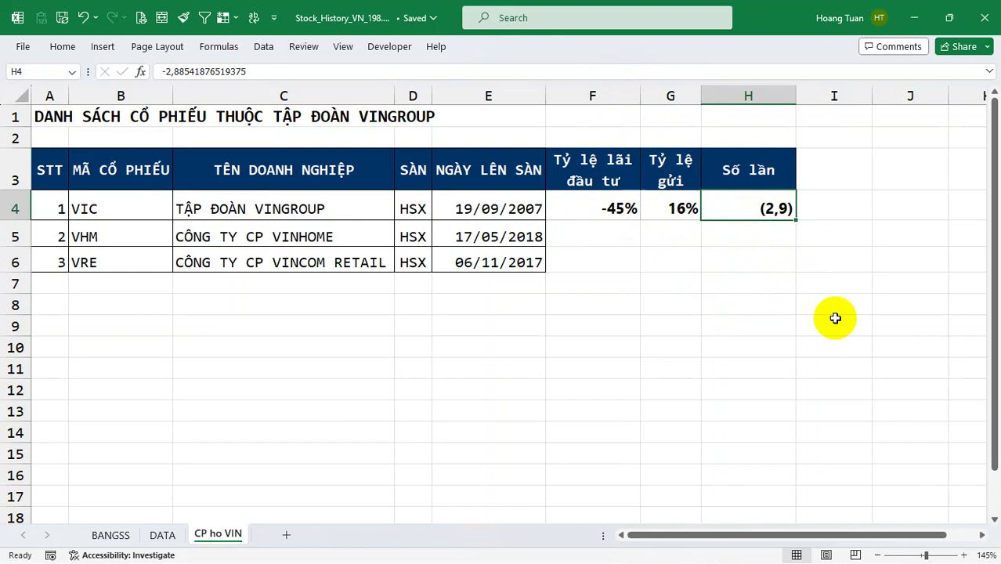
left_click(105, 237)
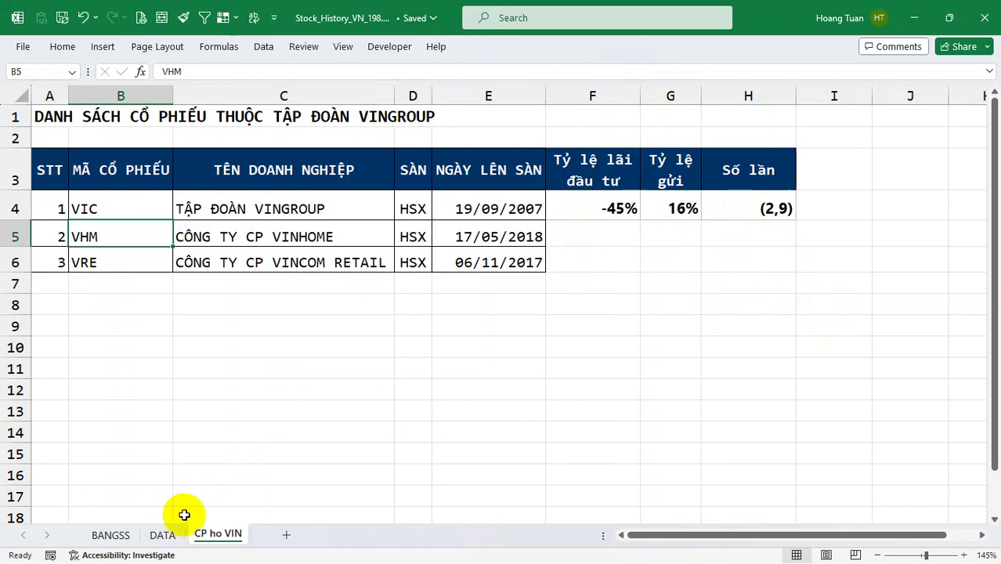
Step: On BANGSS, change the stock code to VHM and fetch its price history
left_click(108, 536)
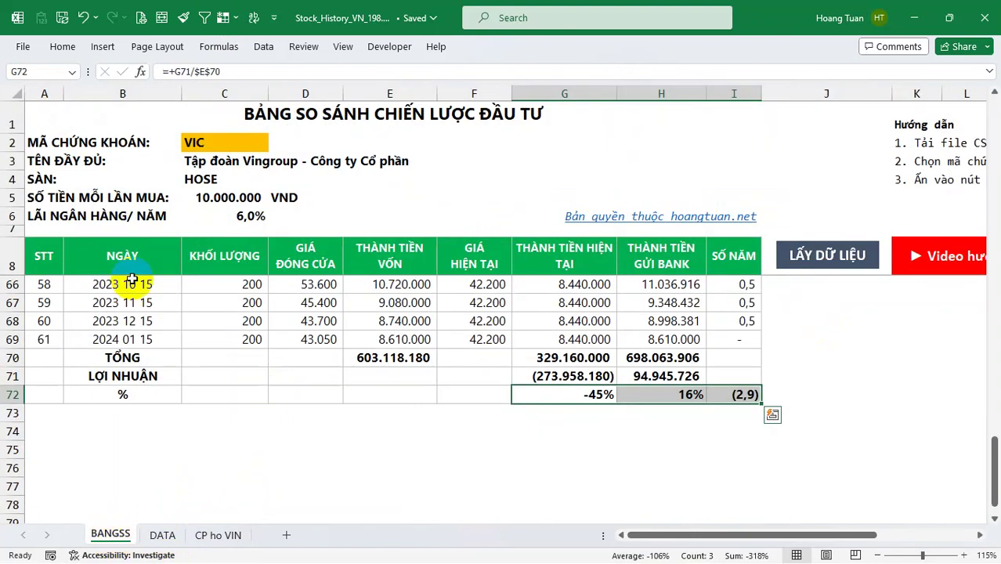
left_click(204, 147)
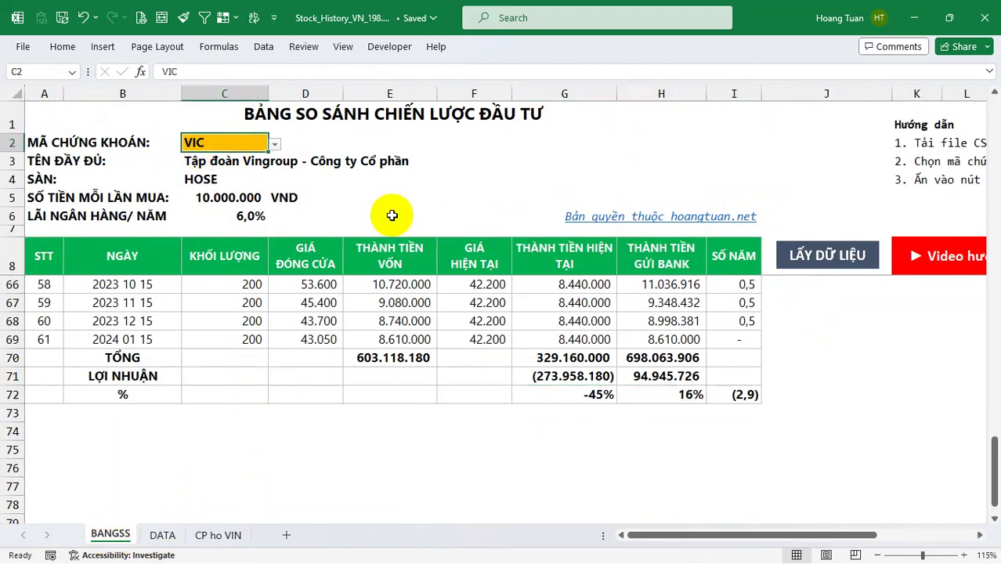
type("vhm")
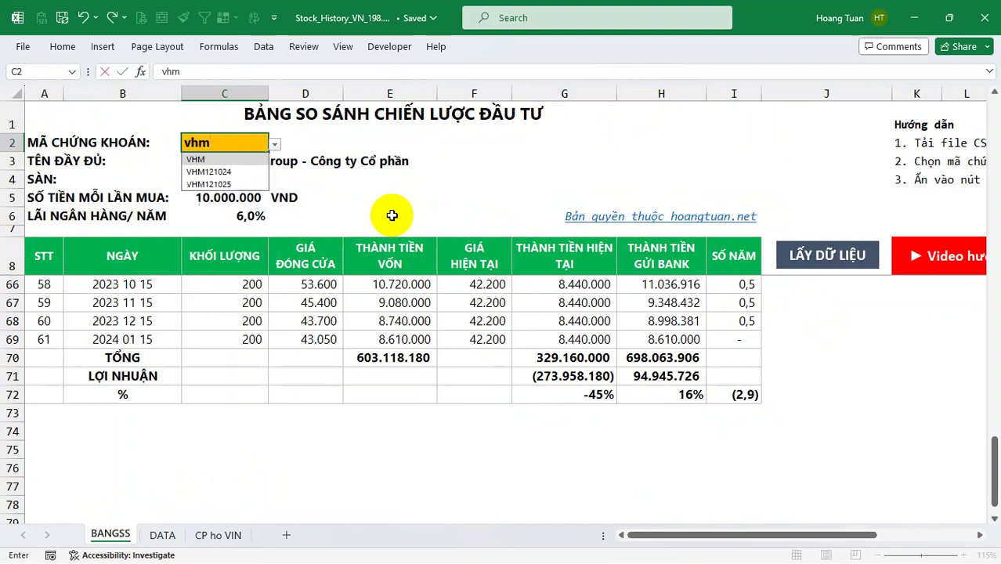
key("Return")
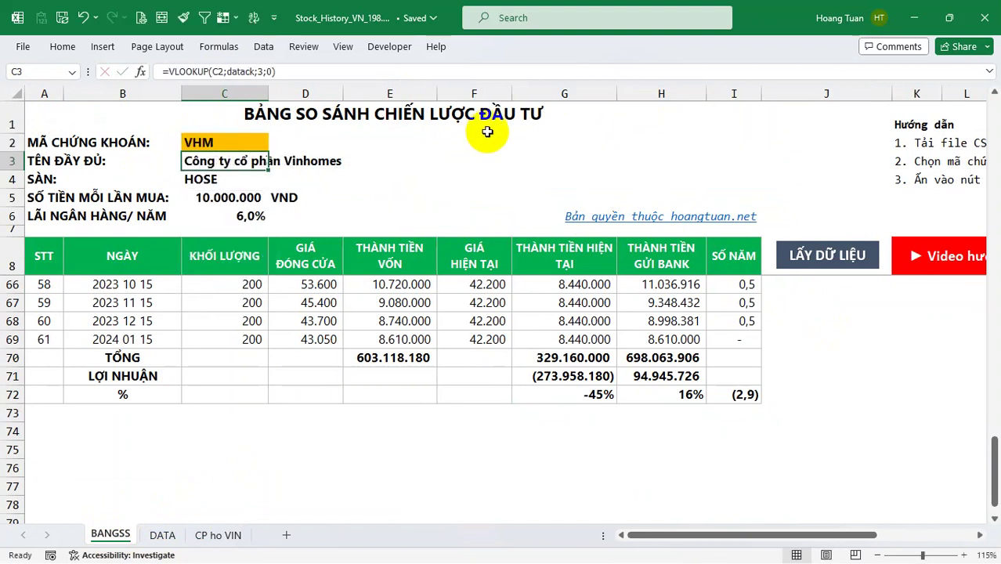
left_click(895, 373)
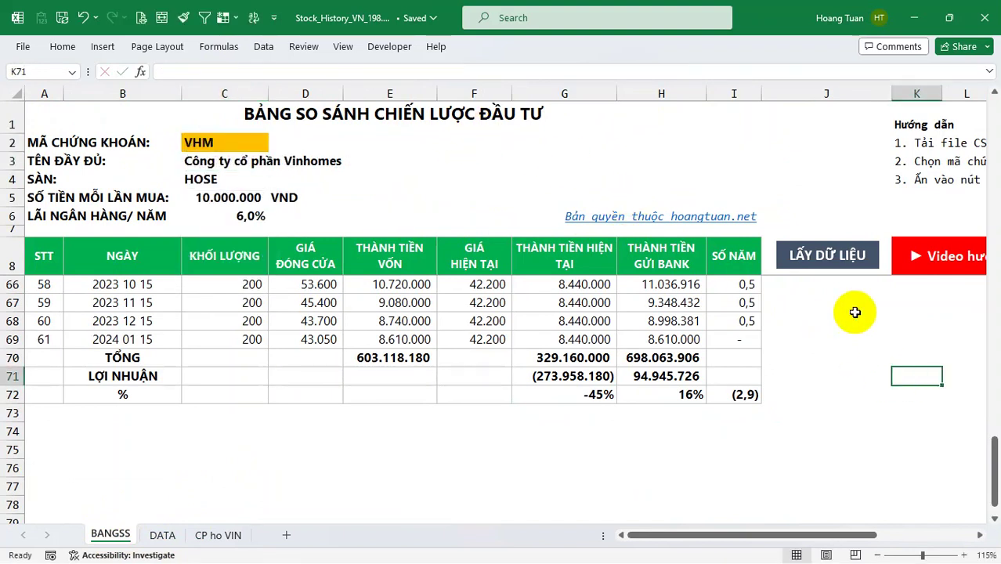
left_click(827, 257)
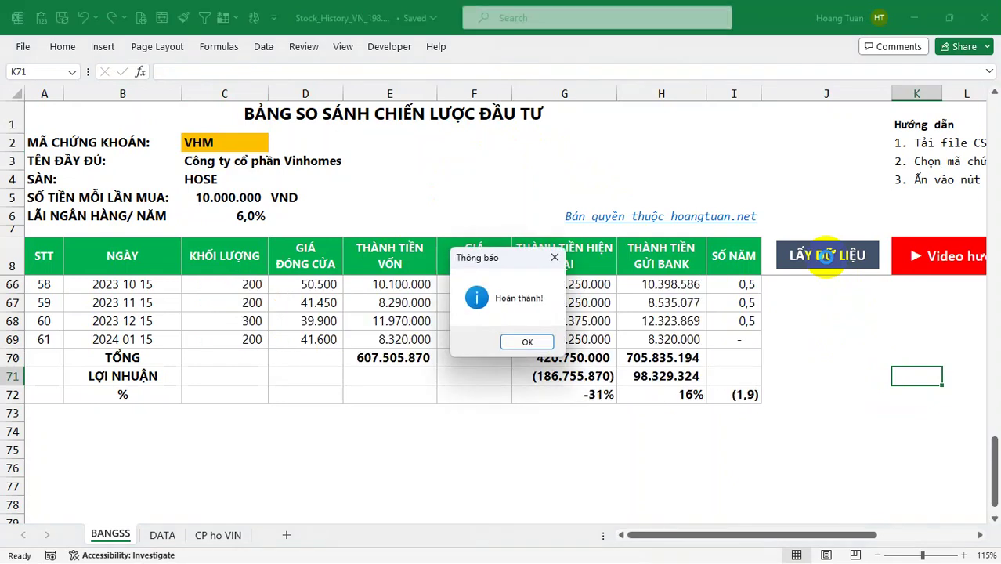
left_click(525, 342)
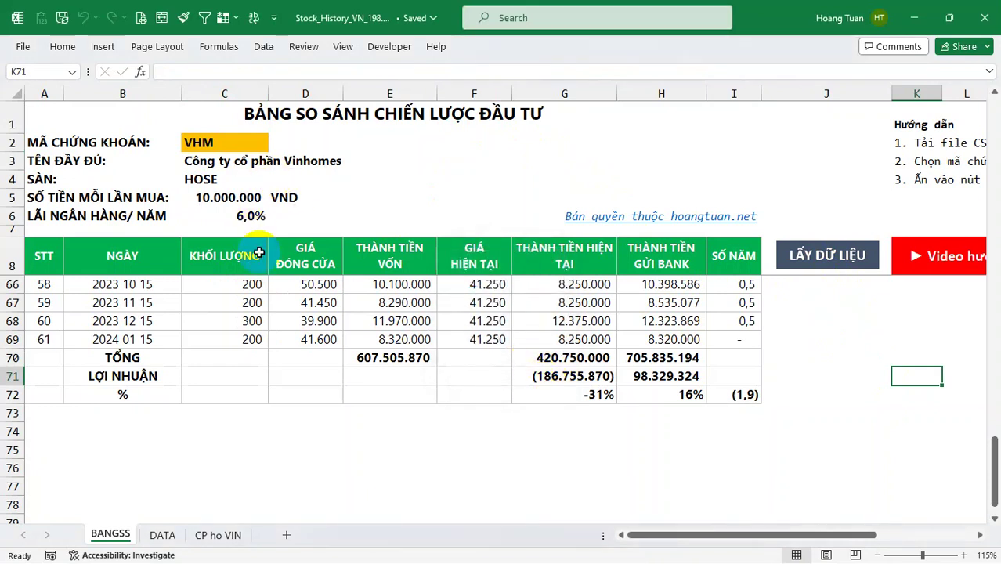
Step: Paste VHM's -31%, 16% and (1,9) as values into F5:H5, then copy the VRE code
left_click_drag(559, 395, 732, 394)
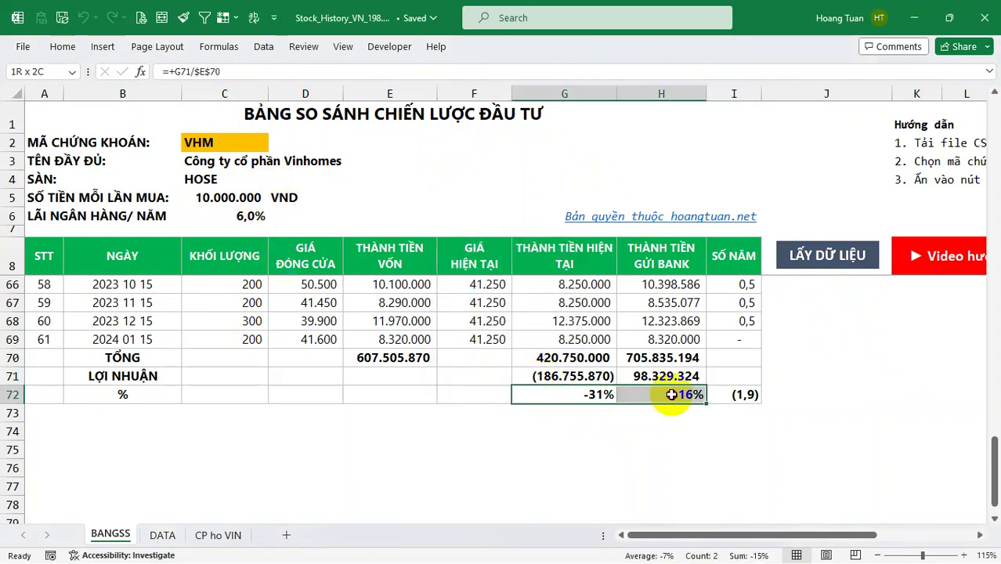
key("ctrl+c")
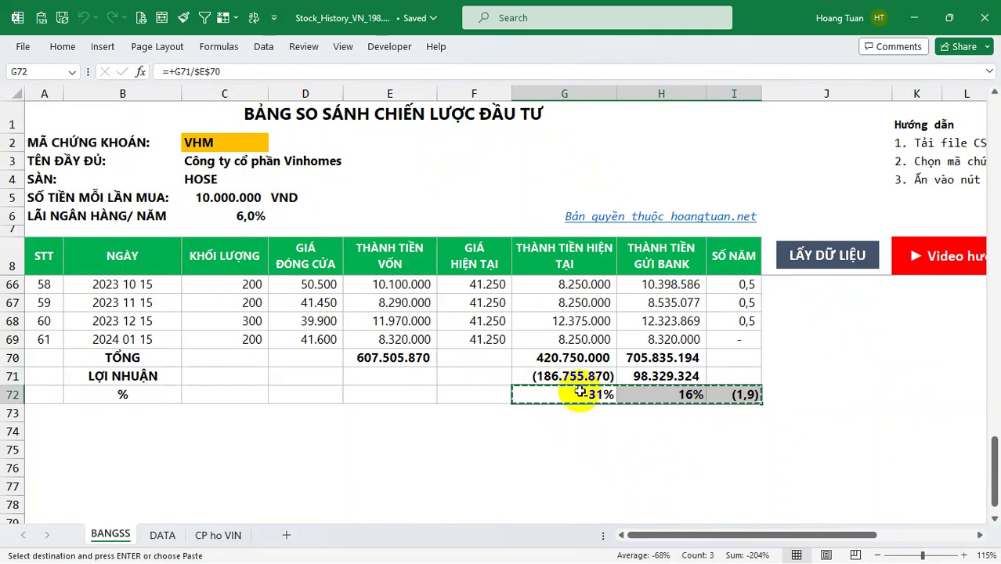
left_click(219, 537)
left_click(607, 228)
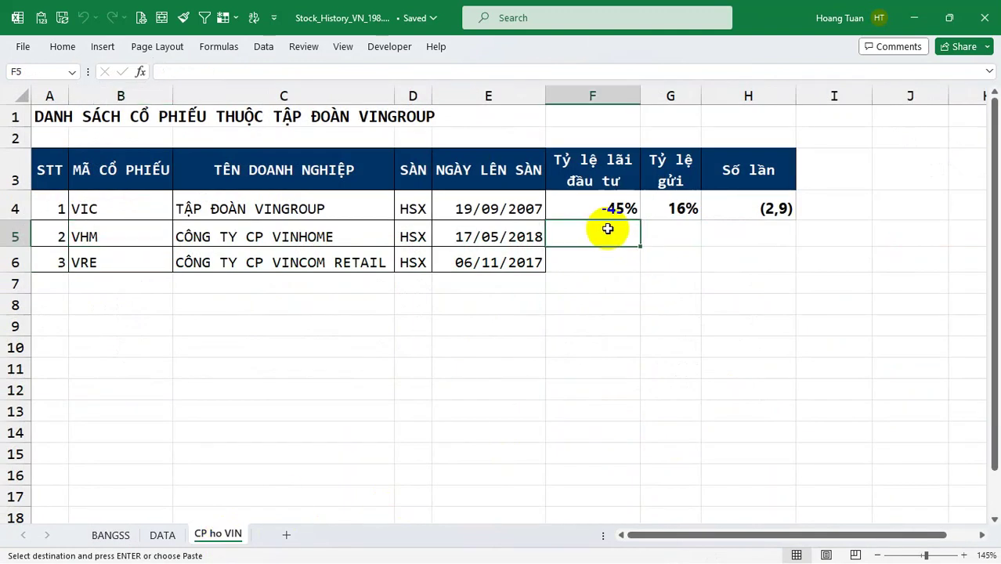
key("ctrl+v")
key("ctrl")
key("v")
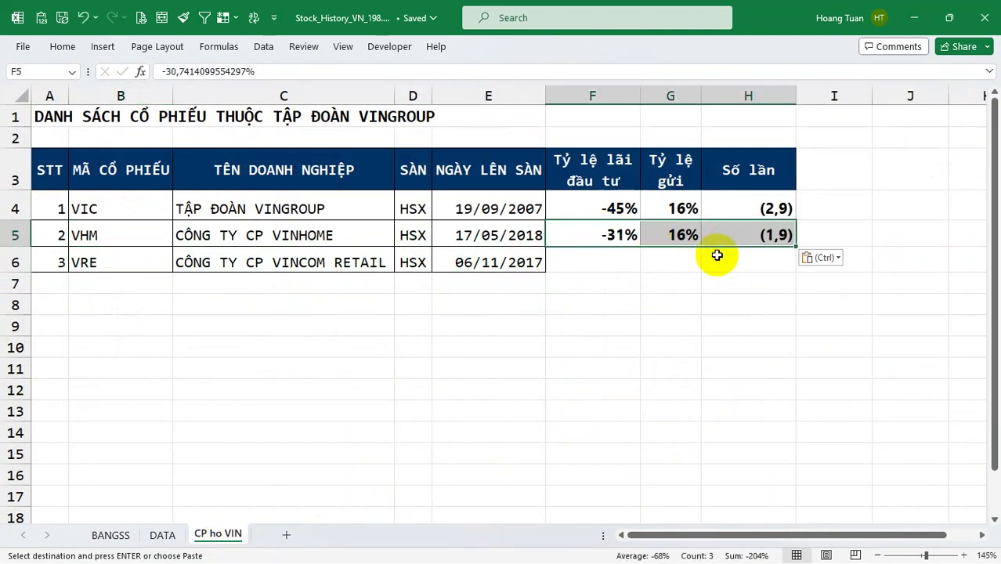
left_click(745, 261)
key("Up")
key("Up")
left_click(773, 236)
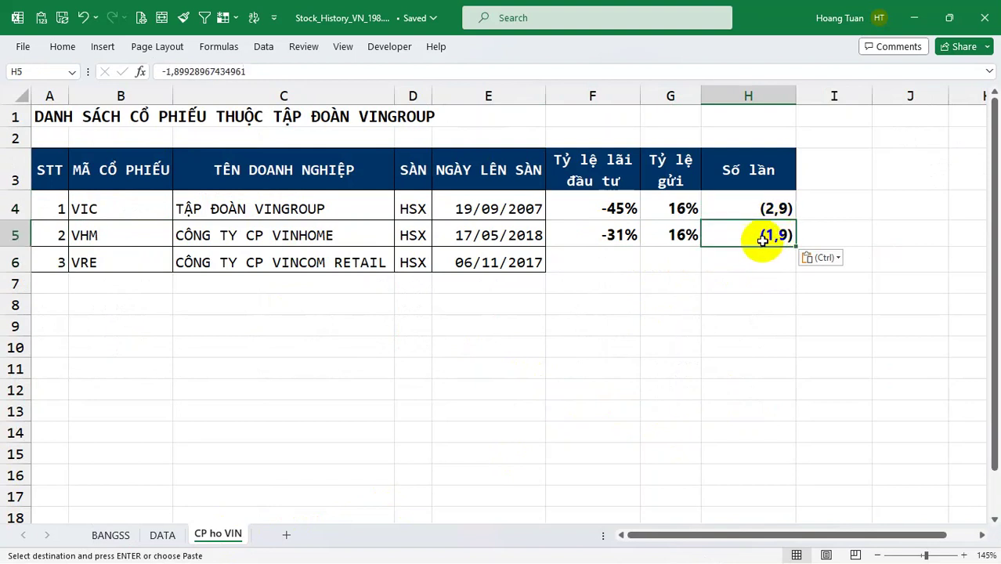
left_click(85, 261)
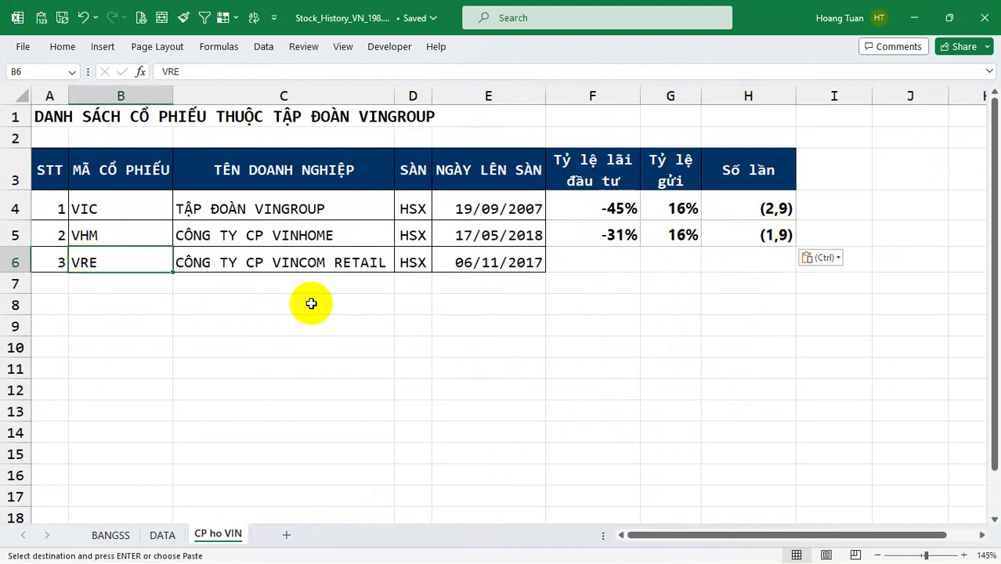
key("ctrl+c")
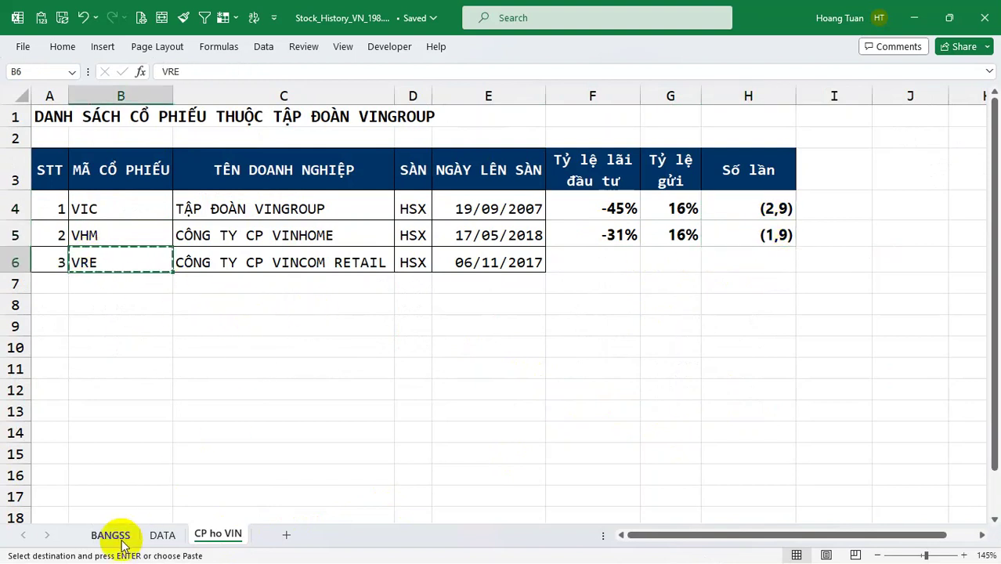
Step: Set BANGSS's stock code C2 to VRE and fetch its price history
left_click(166, 537)
left_click(97, 537)
left_click(223, 143)
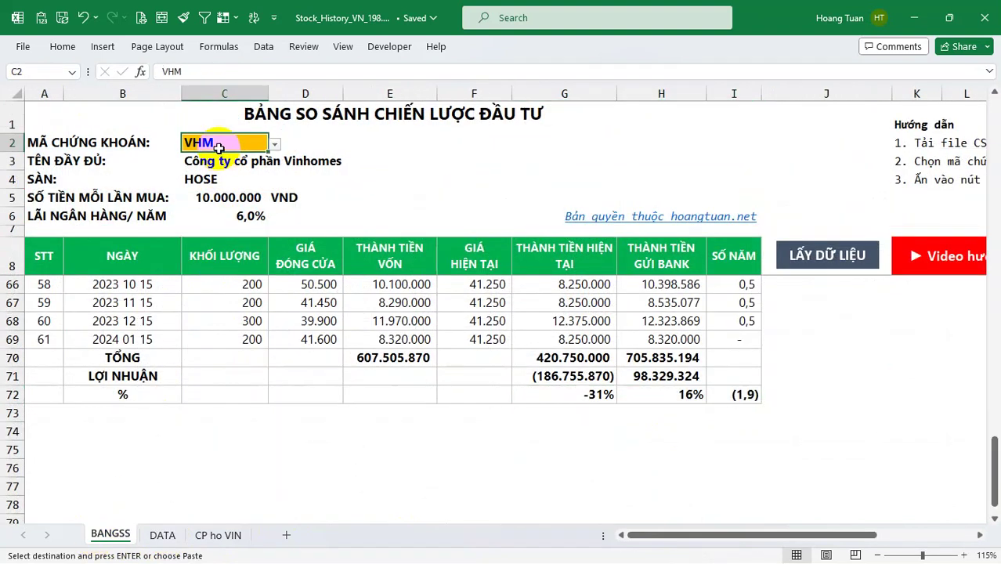
key("ctrl+v")
left_click(227, 161)
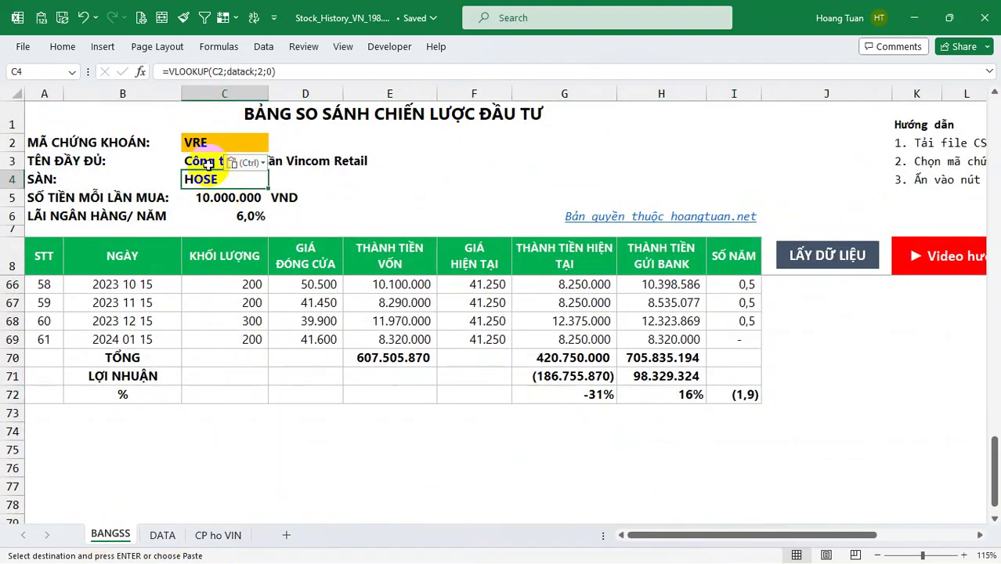
left_click(811, 261)
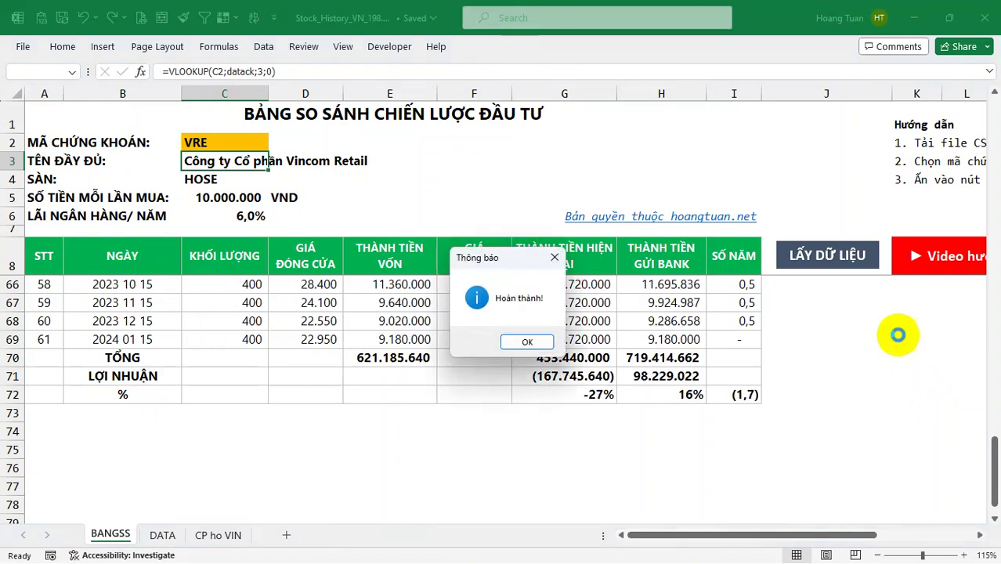
left_click(527, 342)
Step: Paste VRE's results -27%, 16% and (1,7) into F6:H6 on CP ho VIN
left_click_drag(579, 399, 708, 399)
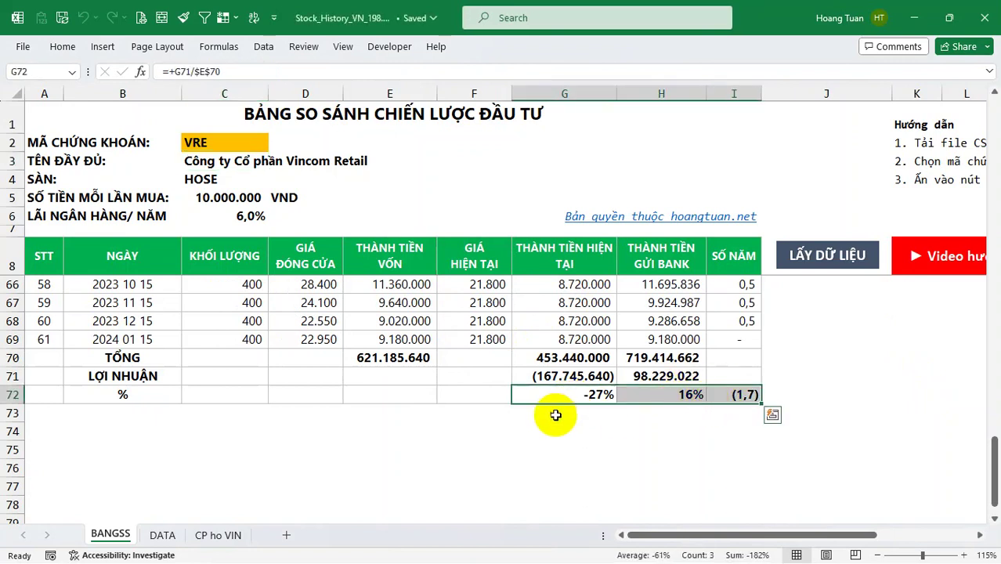
key("ctrl+c")
left_click(220, 535)
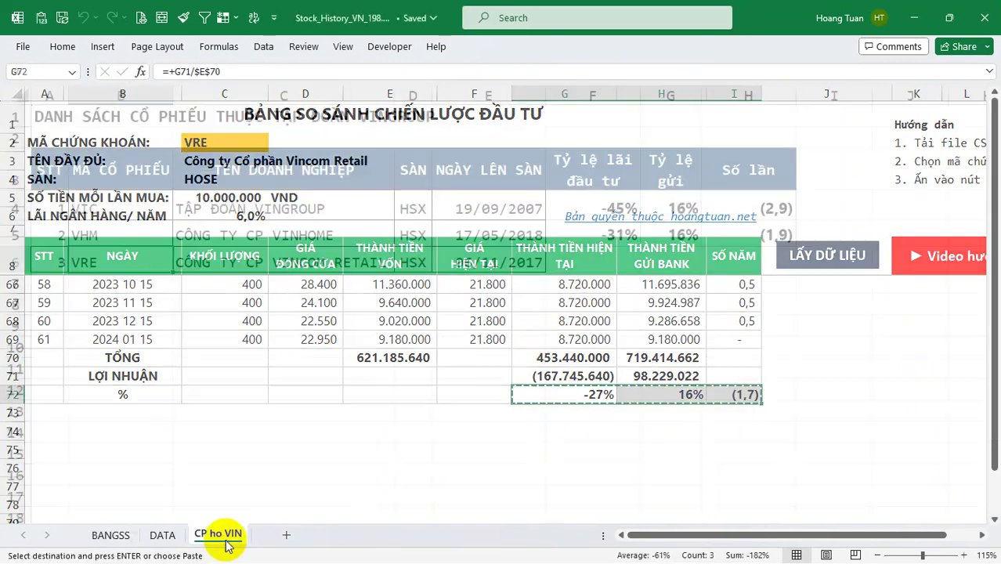
left_click(596, 261)
key("ctrl+v")
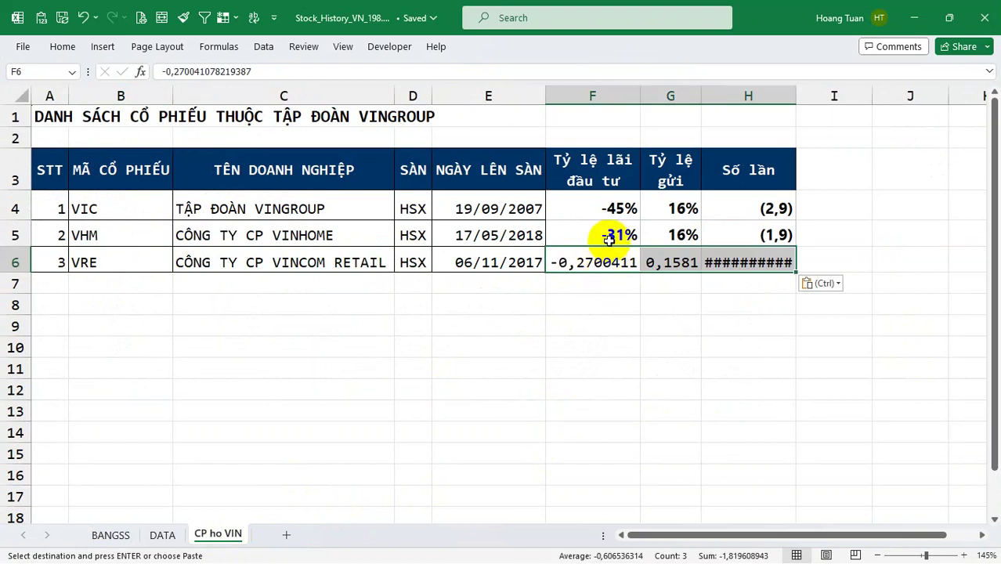
Step: Copy the VHM row's number formatting onto VRE's results and review all three rows
left_click_drag(608, 237, 772, 235)
left_click(183, 17)
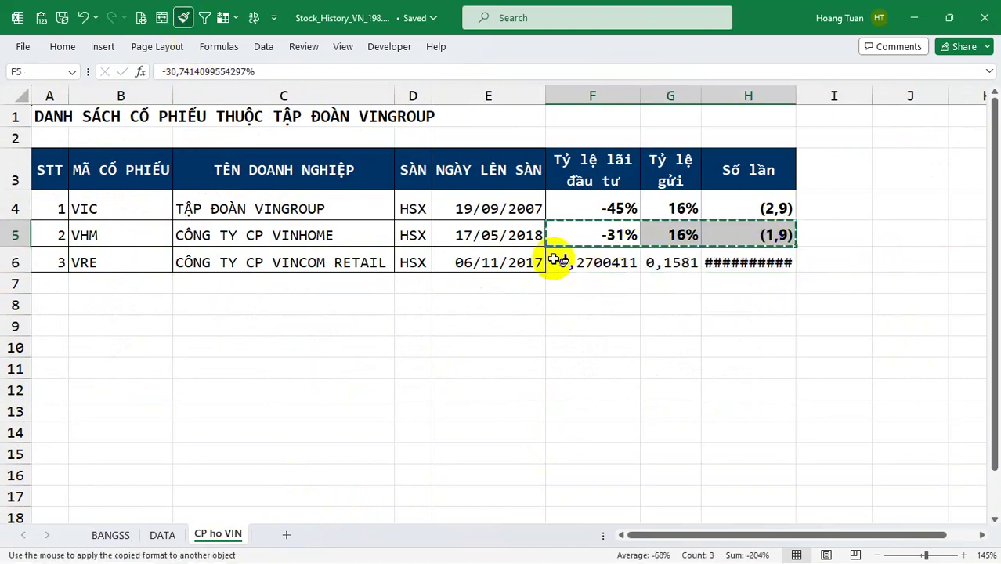
left_click_drag(553, 261, 752, 261)
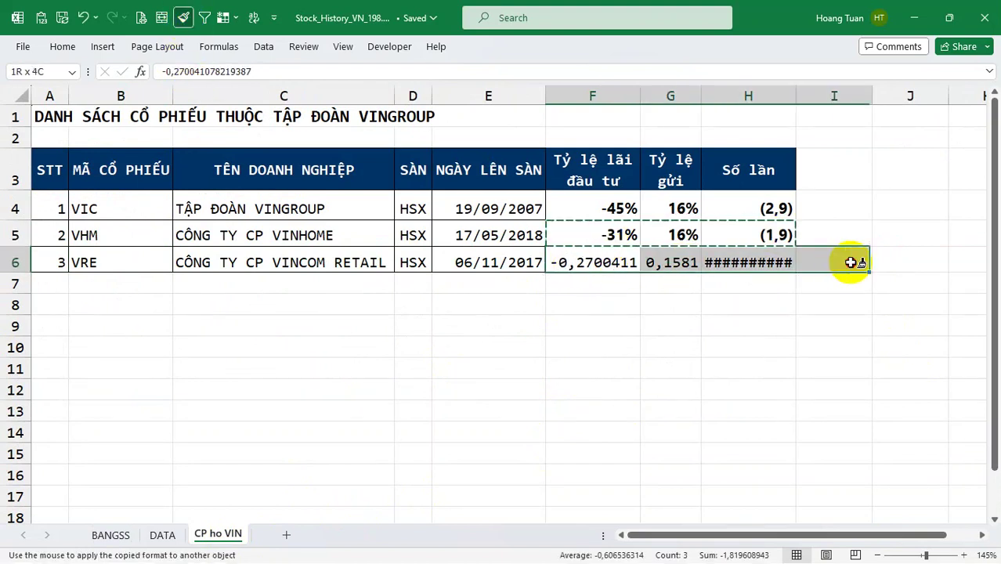
left_click(713, 261)
left_click(619, 260)
left_click(608, 210)
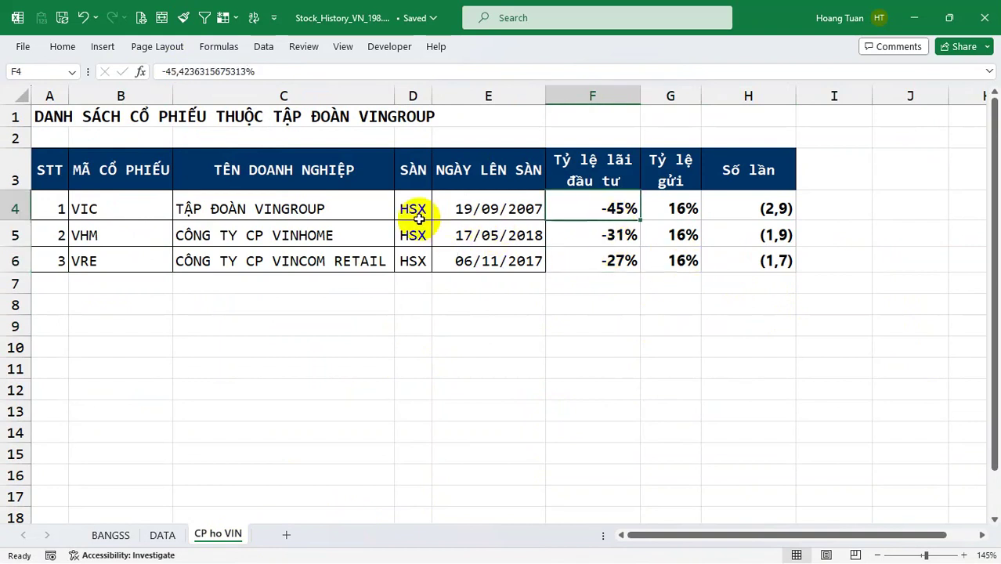
left_click_drag(585, 210, 712, 255)
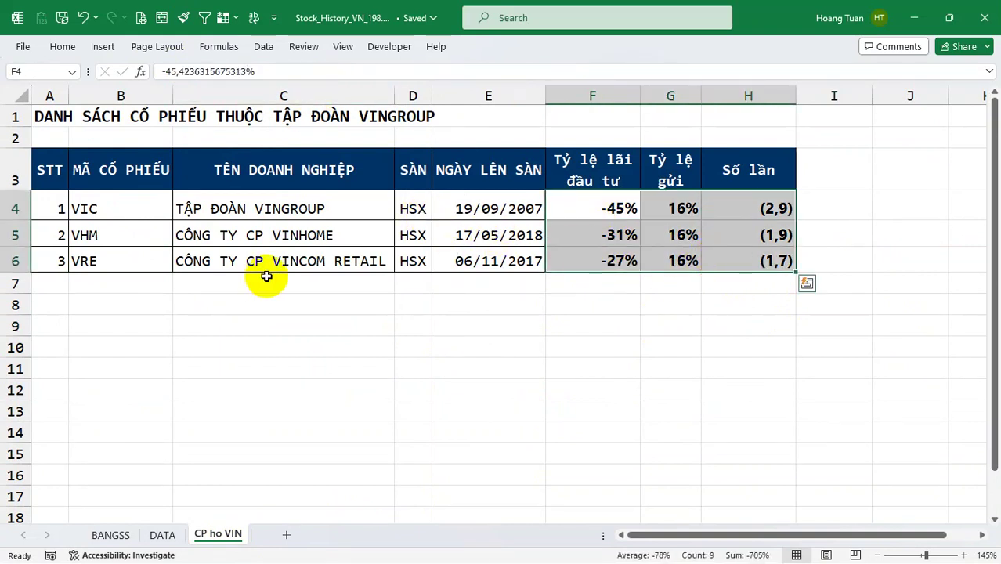
Step: Inspect the D11 closing-price and C10 share-quantity formulas on BANGSS, then return to CP ho VIN
left_click(110, 534)
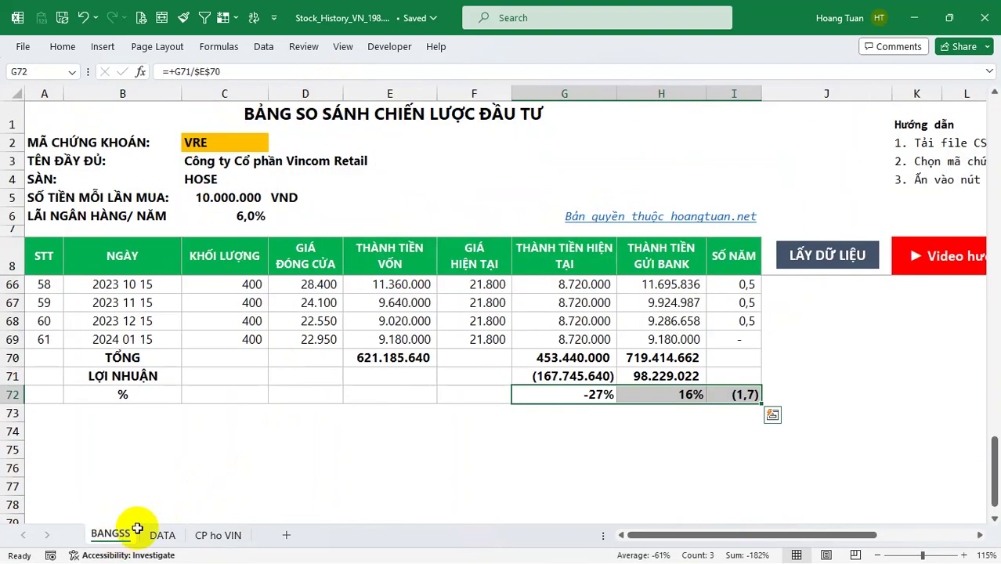
scroll(235, 454, "up", 9)
scroll(236, 453, "up", 4)
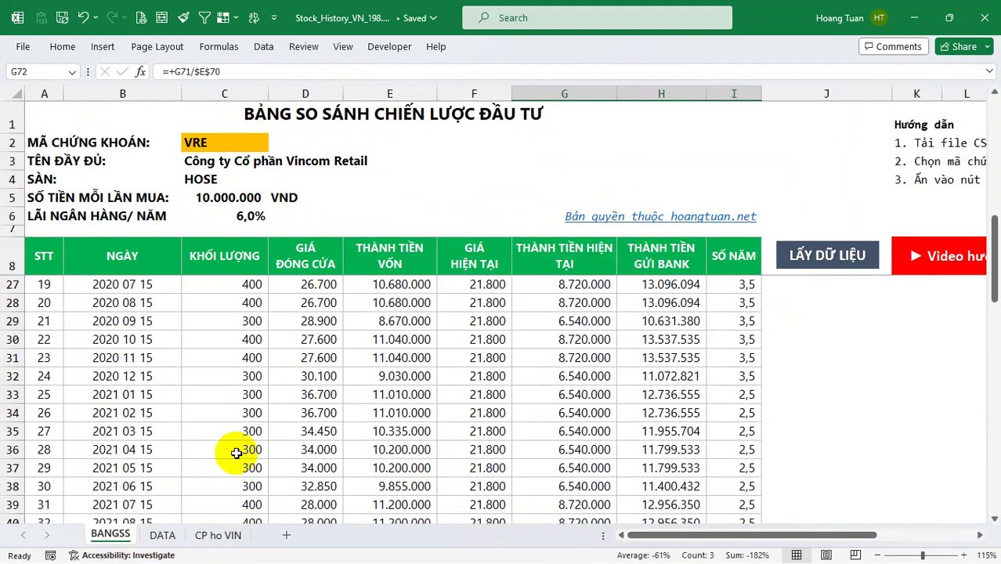
scroll(236, 453, "up", 6)
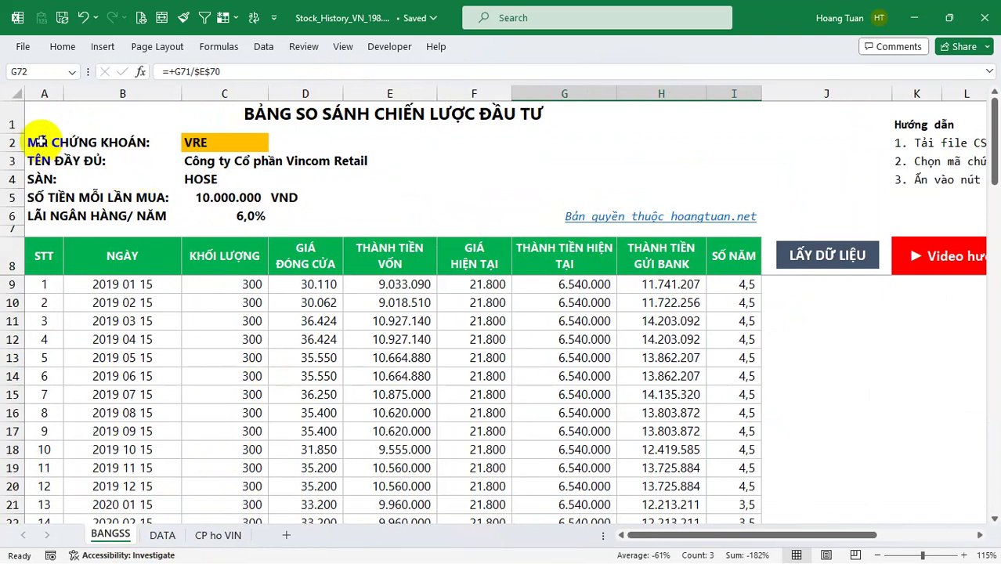
left_click(274, 322)
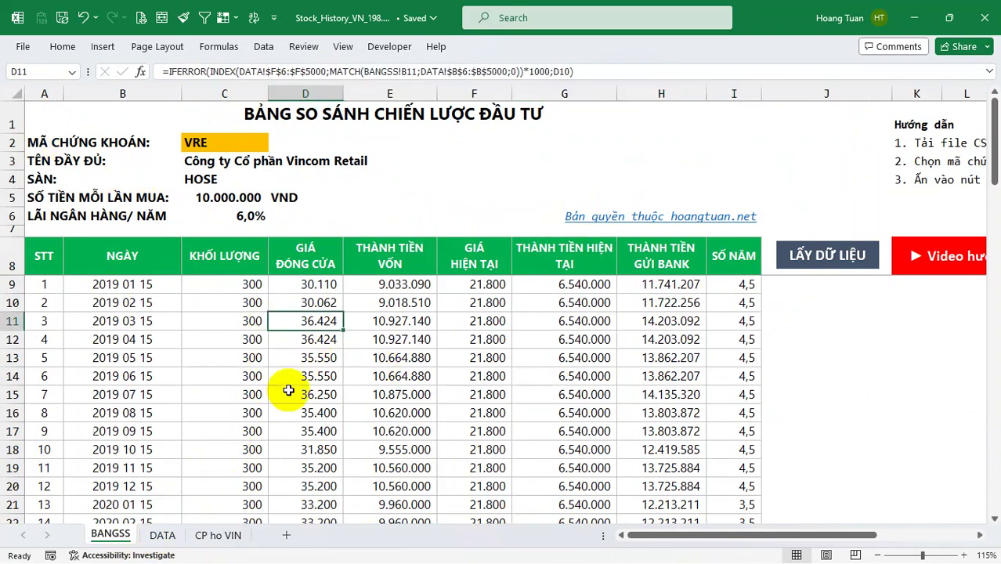
left_click(227, 303)
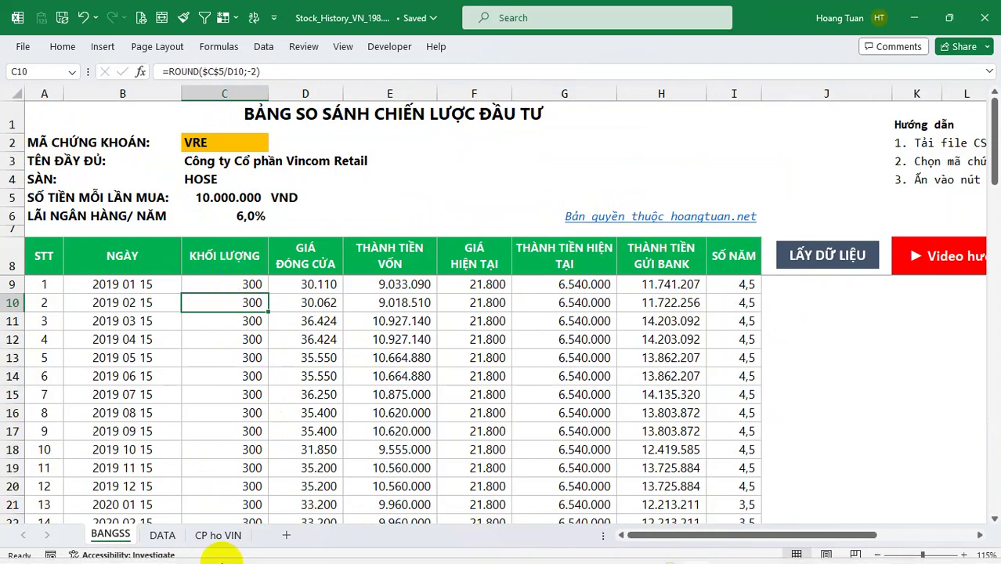
left_click(213, 533)
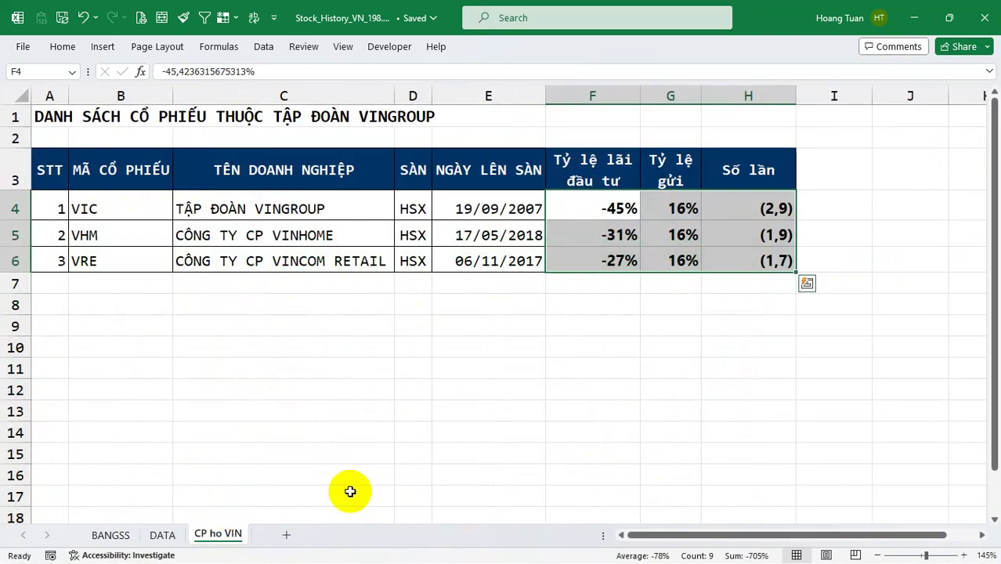
left_click(733, 314)
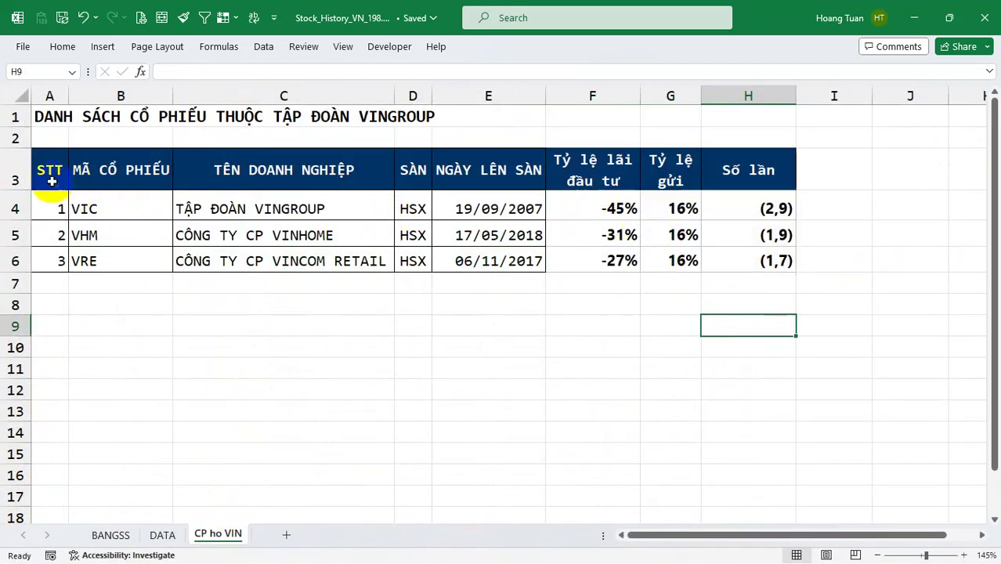
left_click_drag(43, 116, 757, 116)
left_click(605, 364)
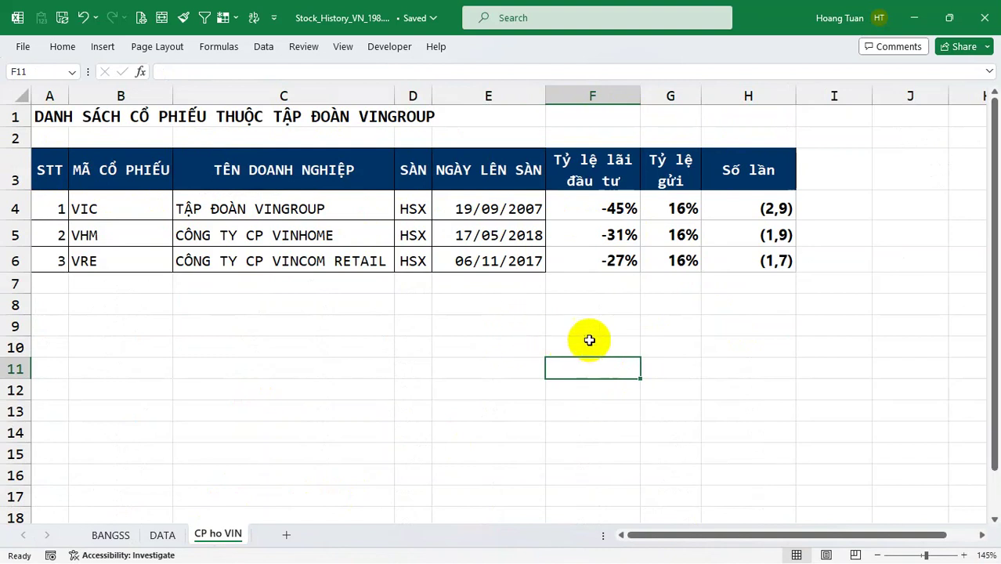
left_click_drag(49, 206, 776, 258)
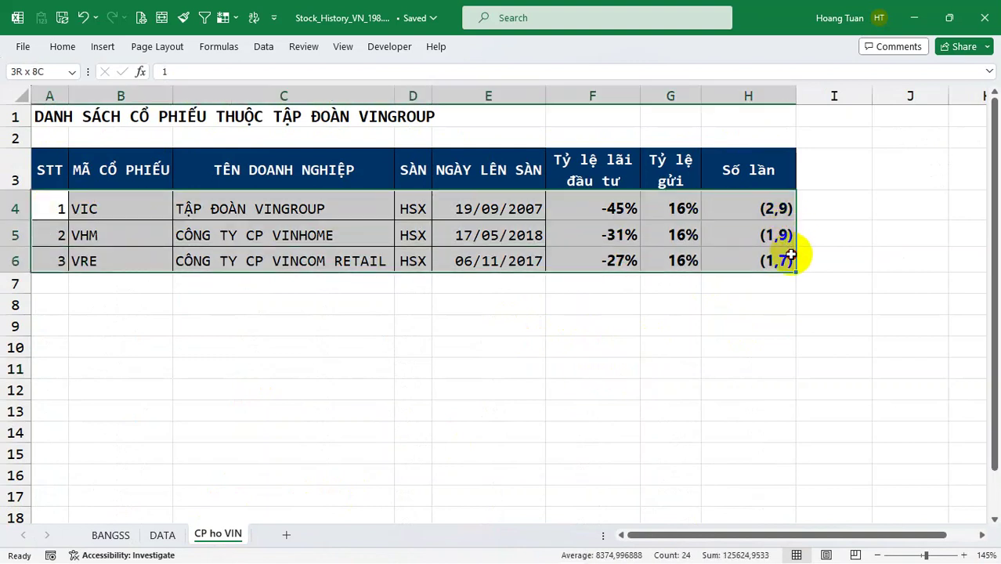
left_click(306, 372)
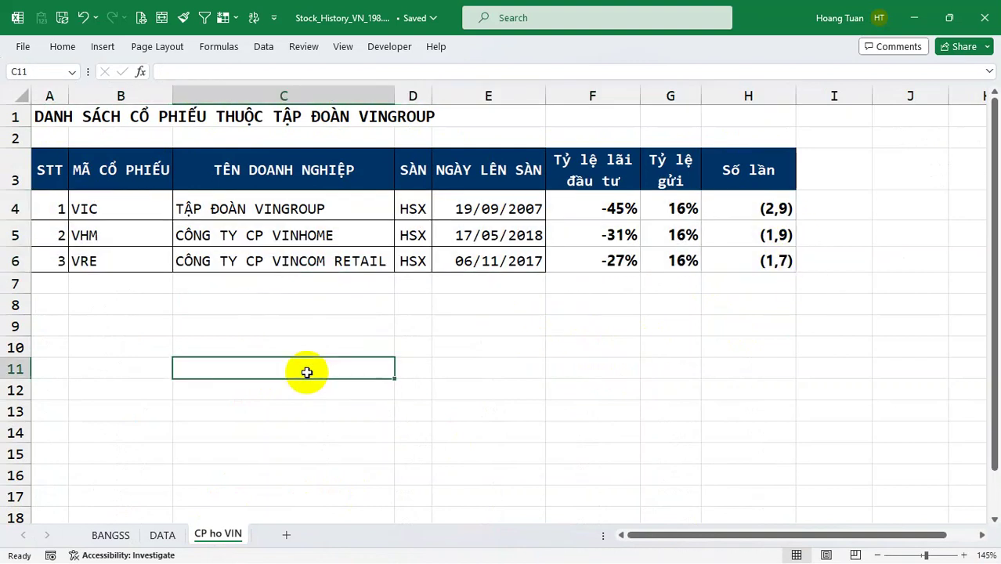